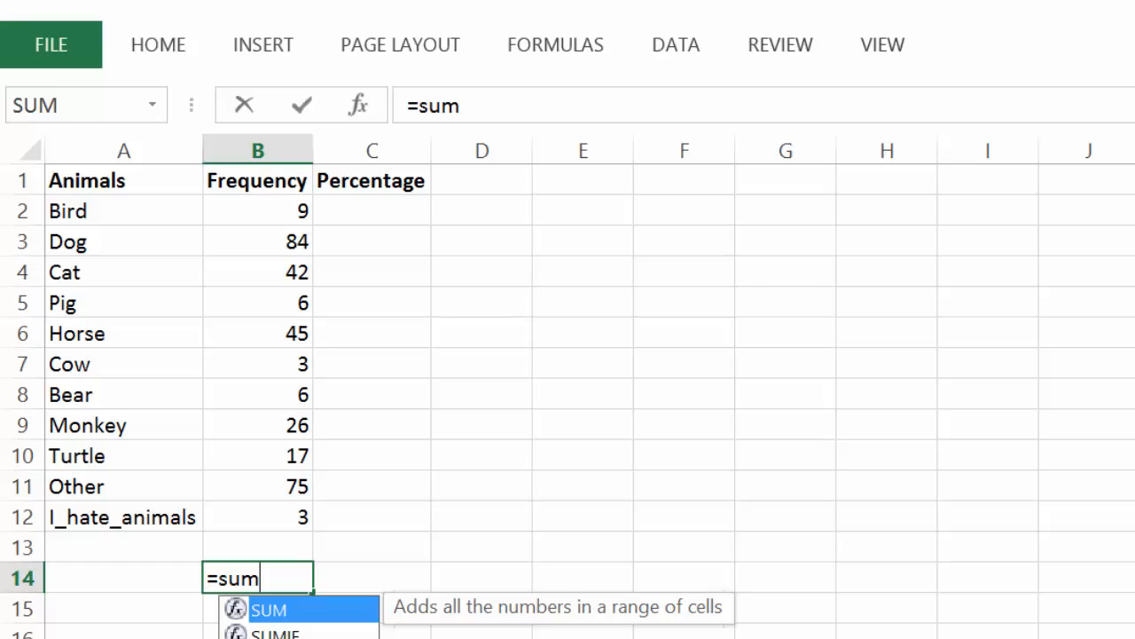
- Continue the SUM formula in B14 with B2, B3 and B4 as separate arguments
text(()
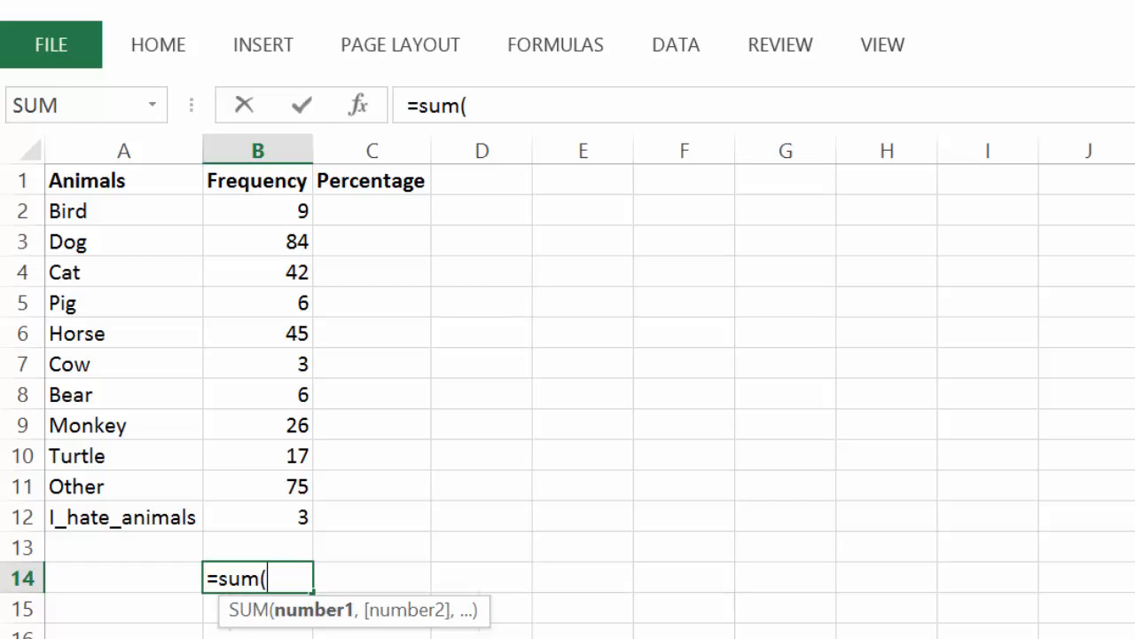
click(243, 208)
text(,)
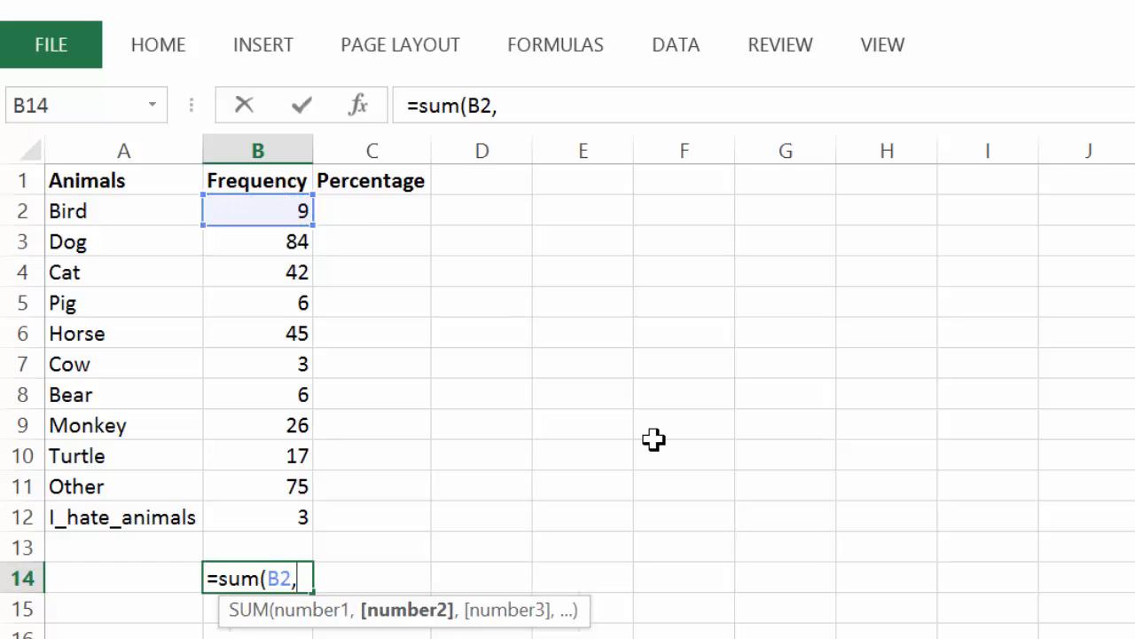
click(256, 235)
text(,)
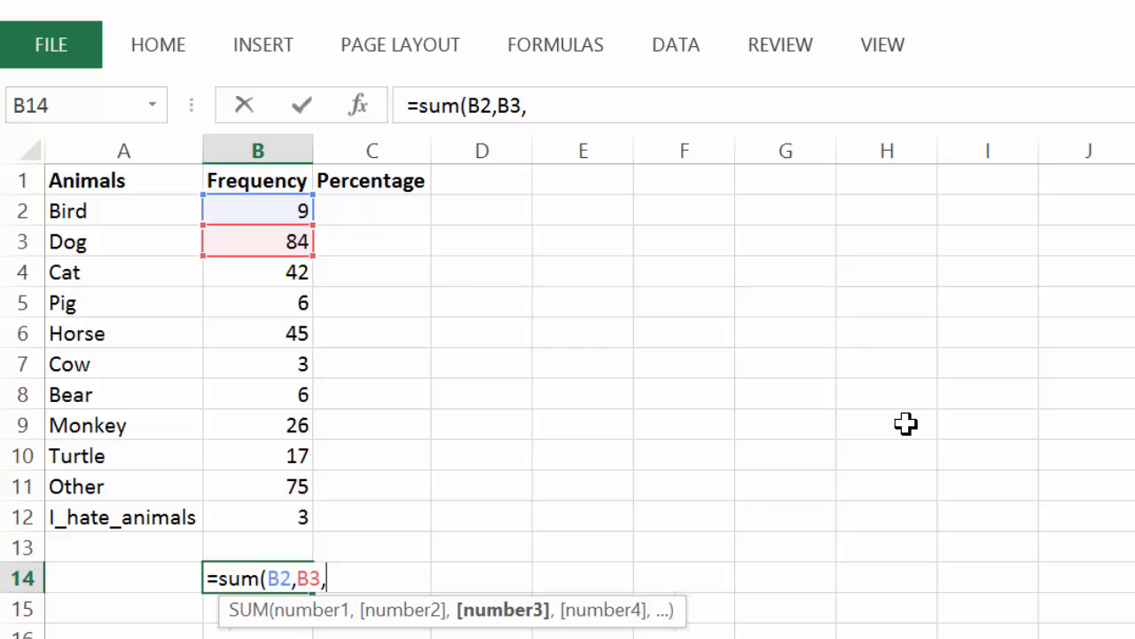
click(266, 275)
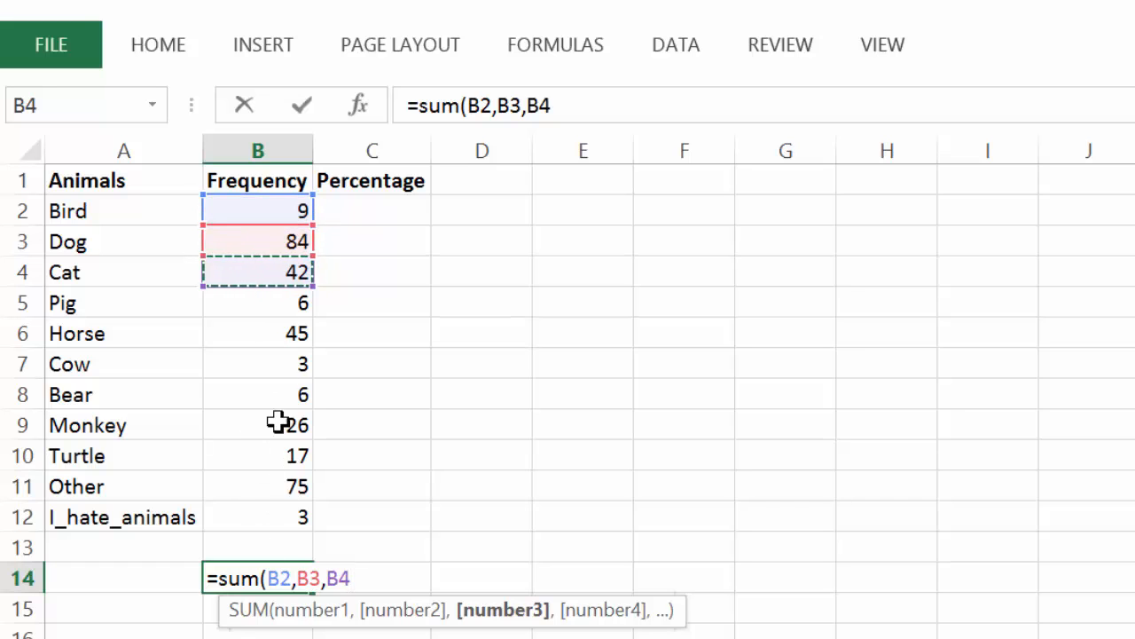
- Replace the separate cell references in B14's SUM formula with the range B2:B12 and complete the formula
key(BackSpace)
key(BackSpace)
key(BackSpace)
key(BackSpace)
key(BackSpace)
key(BackSpace)
key(BackSpace)
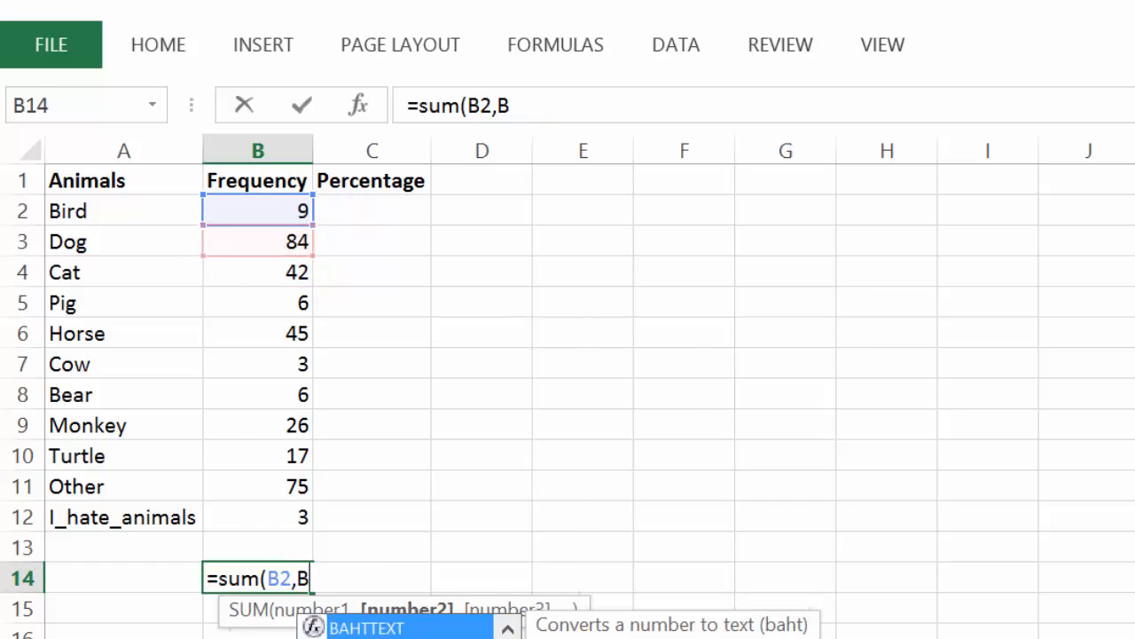
key(BackSpace)
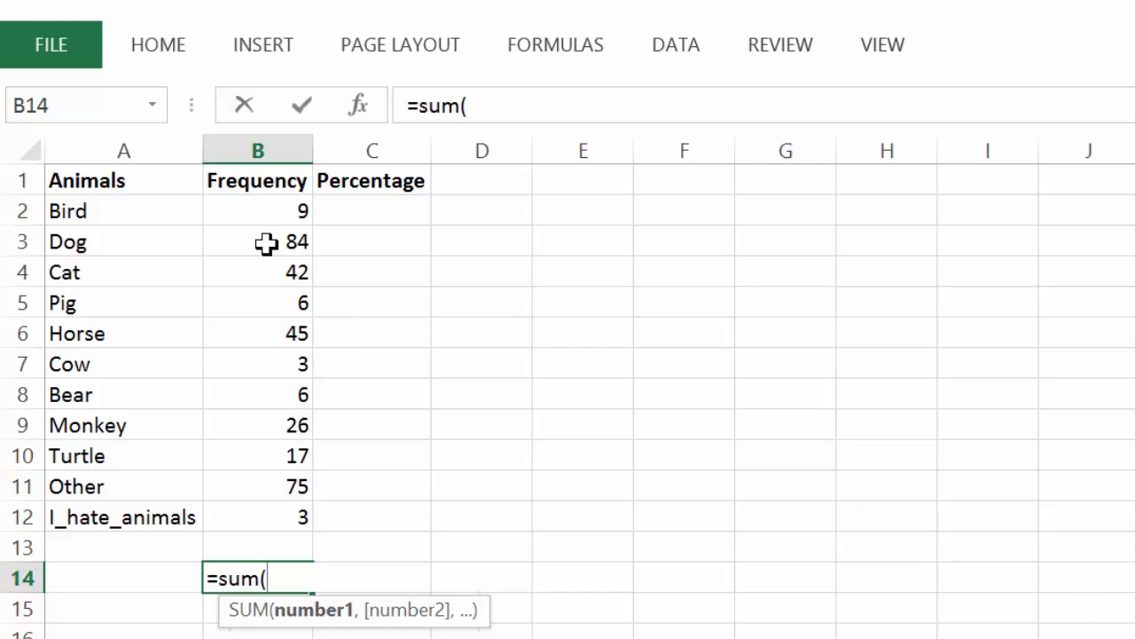
drag(270, 211, 287, 517)
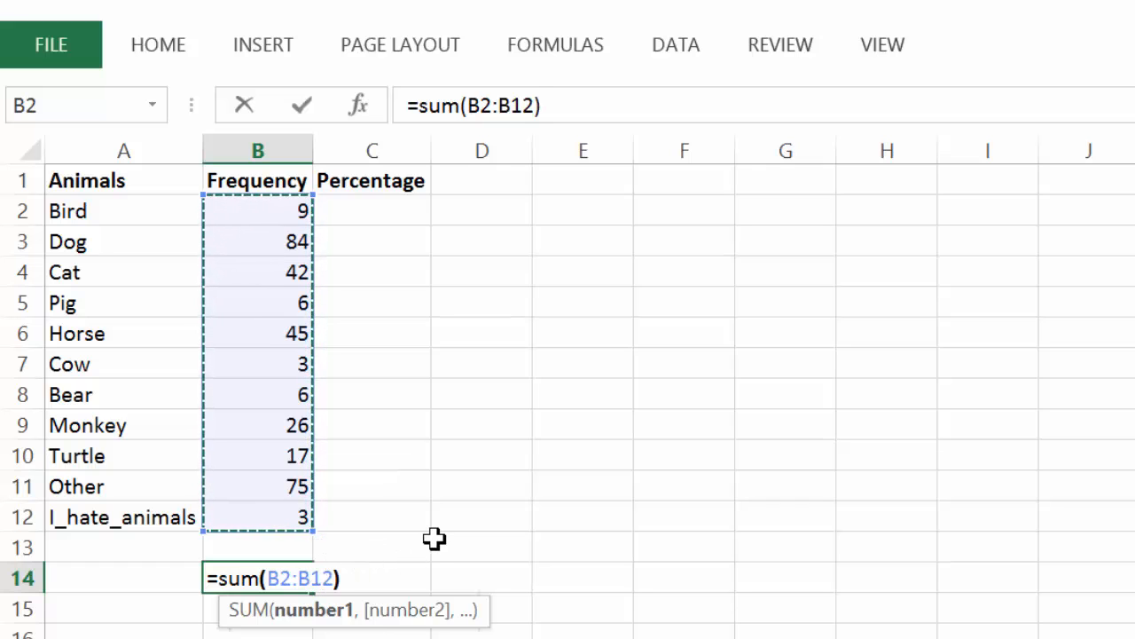
text())
key(Return)
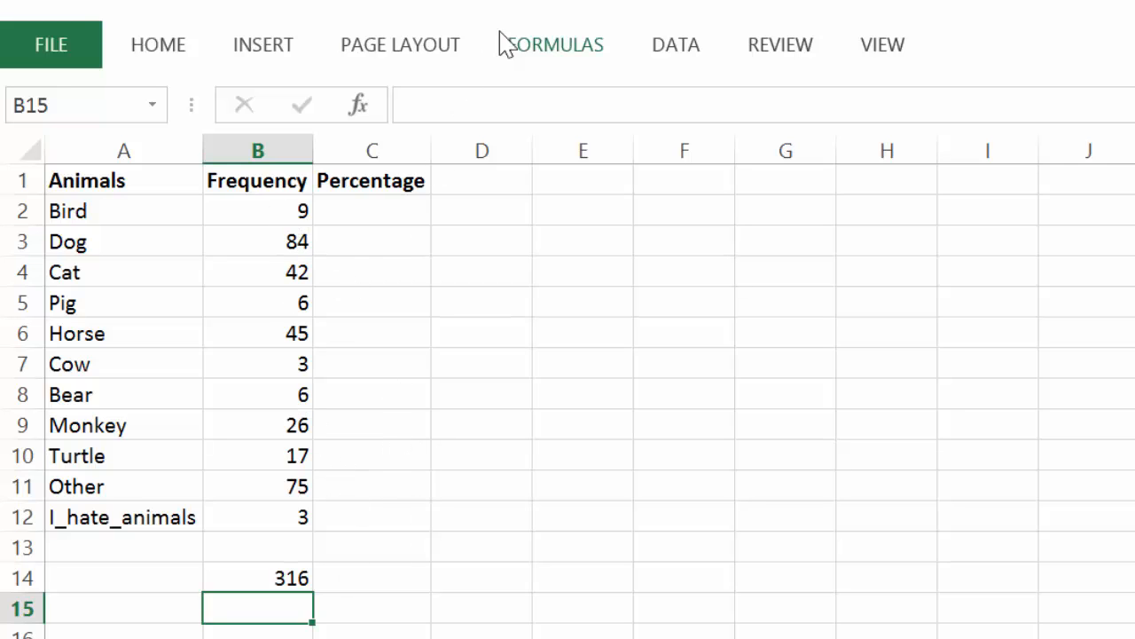
- Browse the functions of the All category in the Insert Function dialog and close it without inserting any
click(557, 46)
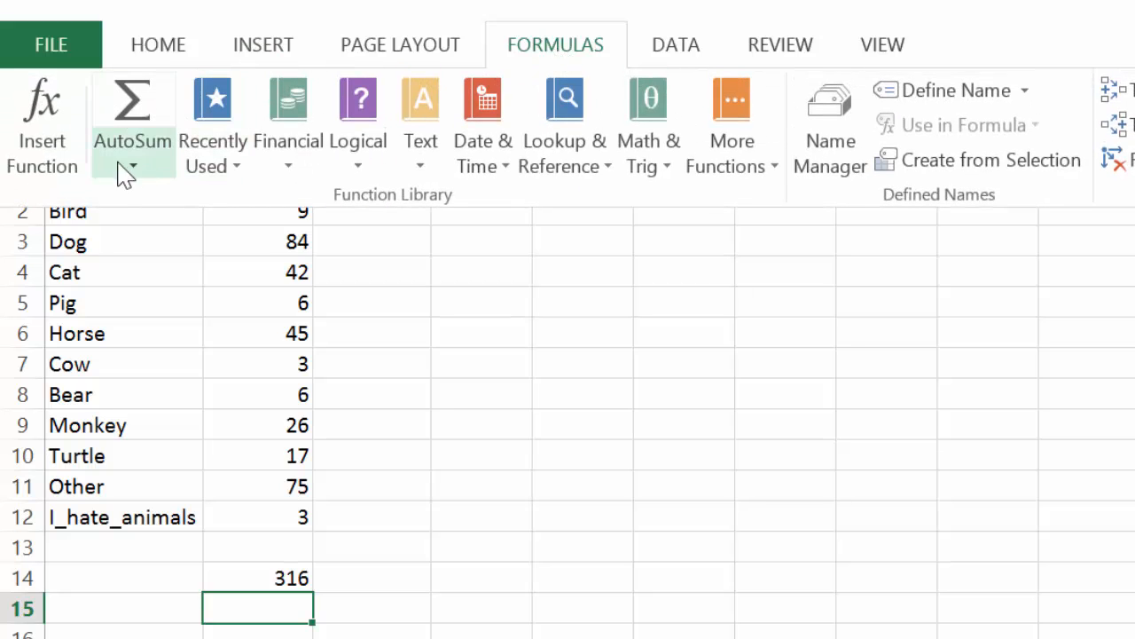
click(42, 112)
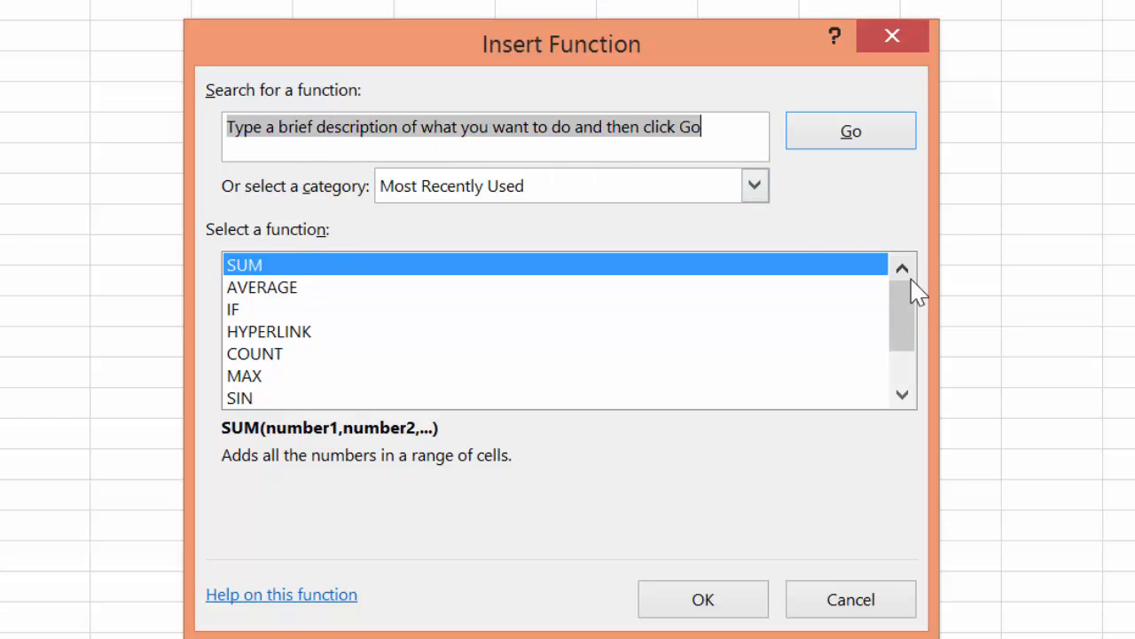
click(754, 186)
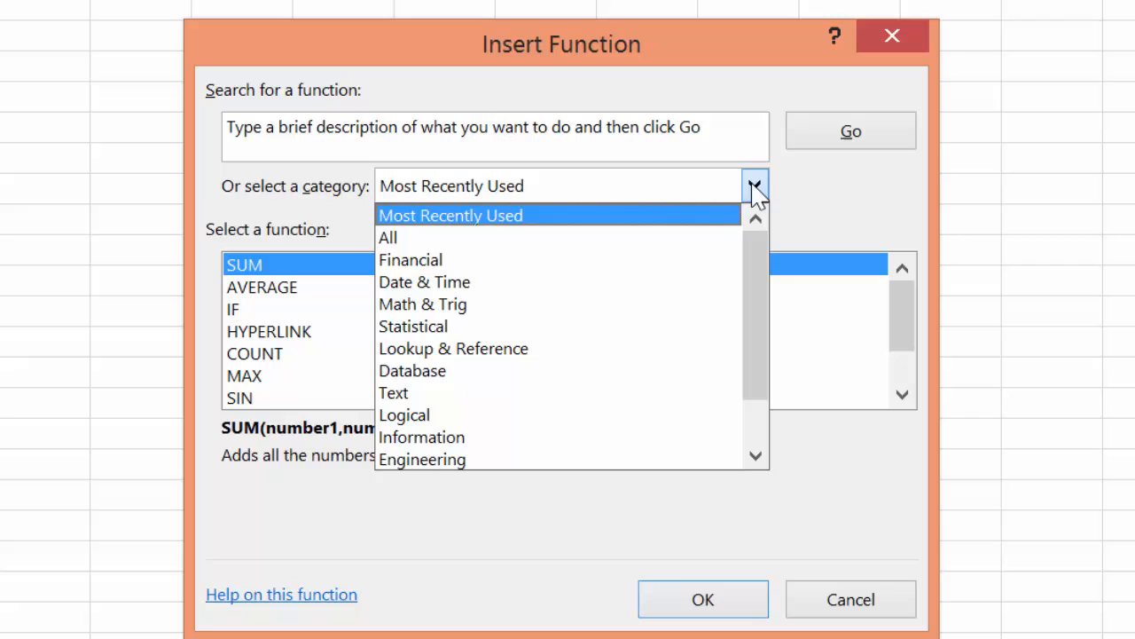
click(714, 245)
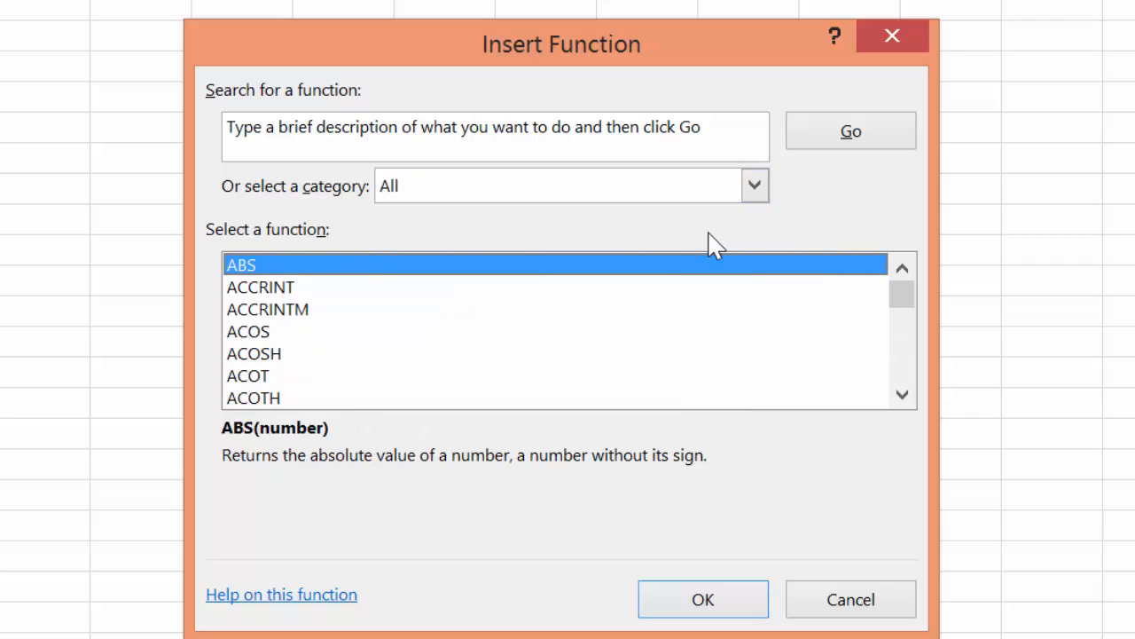
click(902, 395)
click(902, 395)
click(902, 395)
drag(905, 397, 906, 397)
key(Escape)
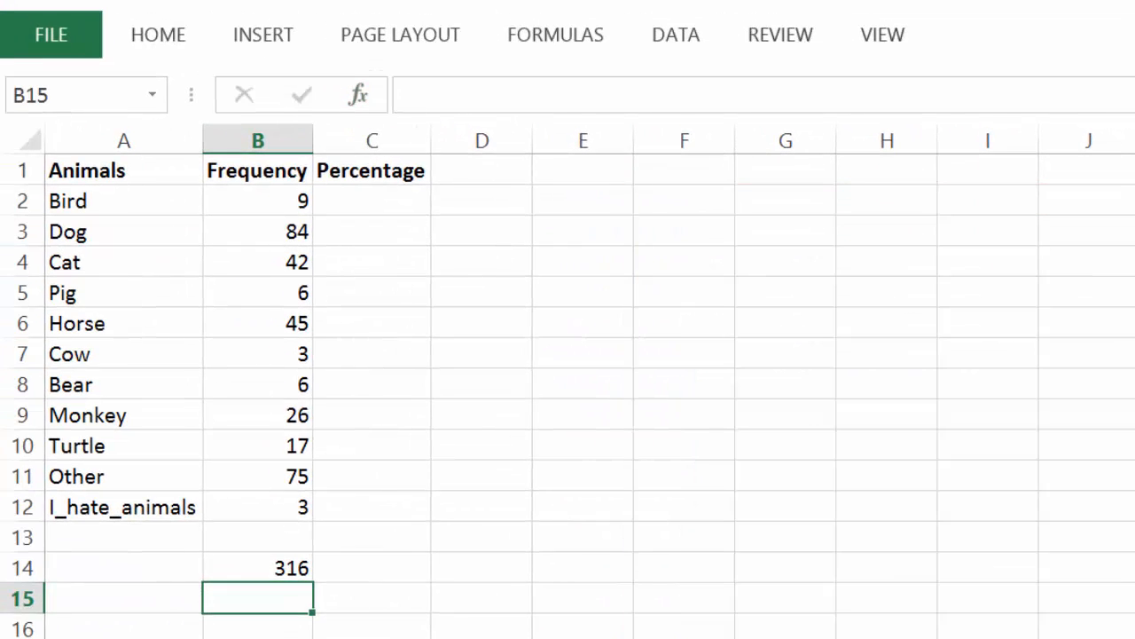
- Examine the formula in B14 and the cell range it references without editing it
click(512, 598)
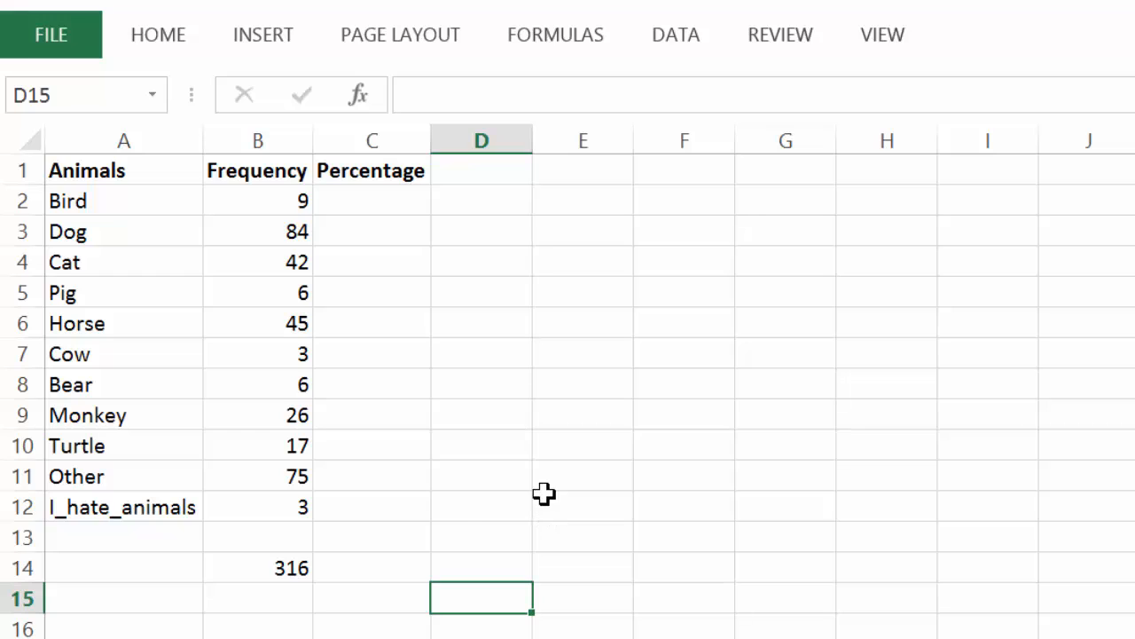
click(301, 566)
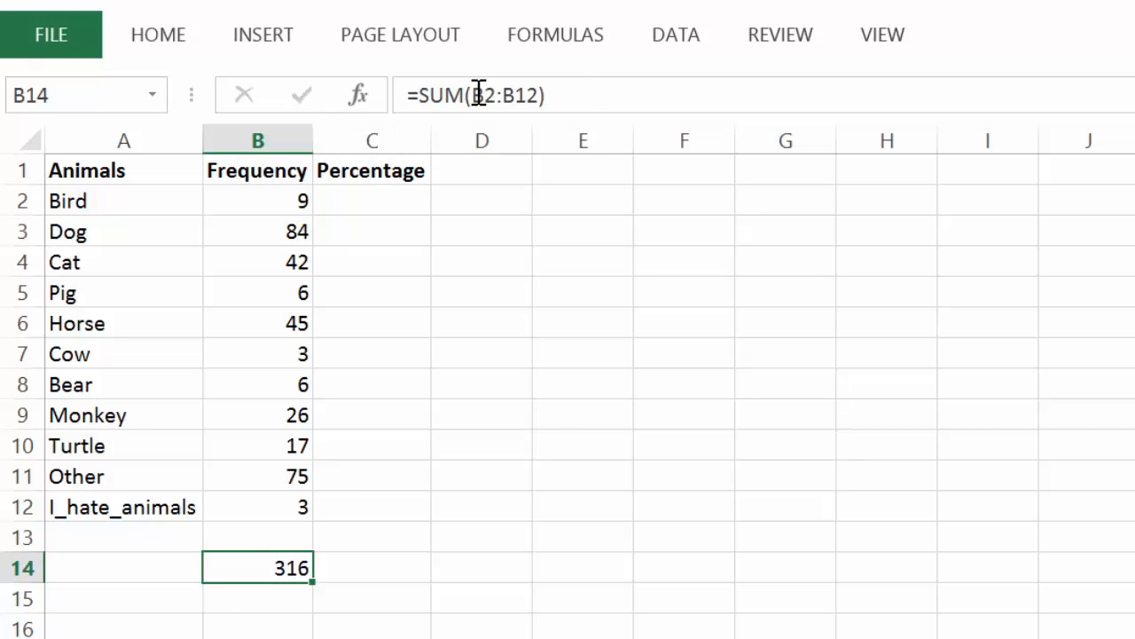
click(519, 95)
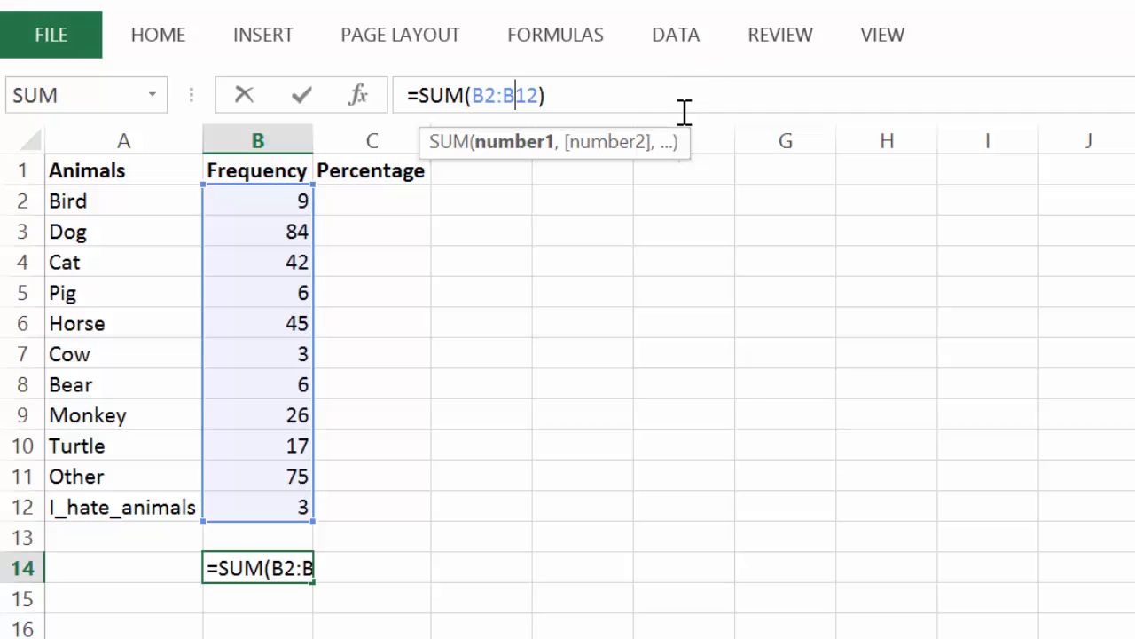
click(612, 282)
click(294, 567)
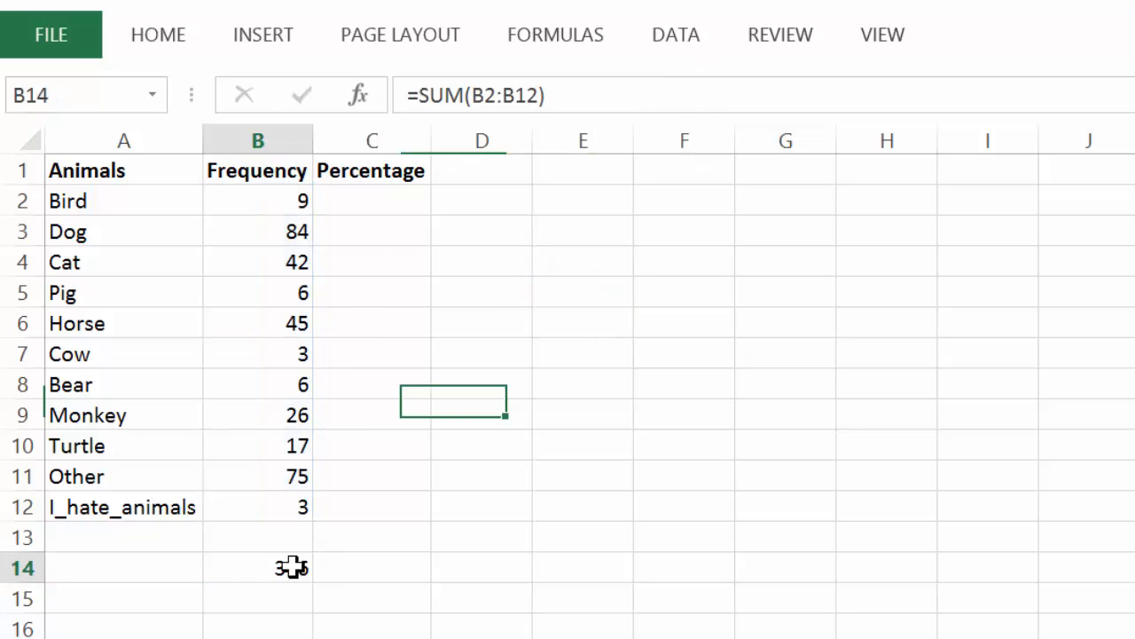
click(541, 95)
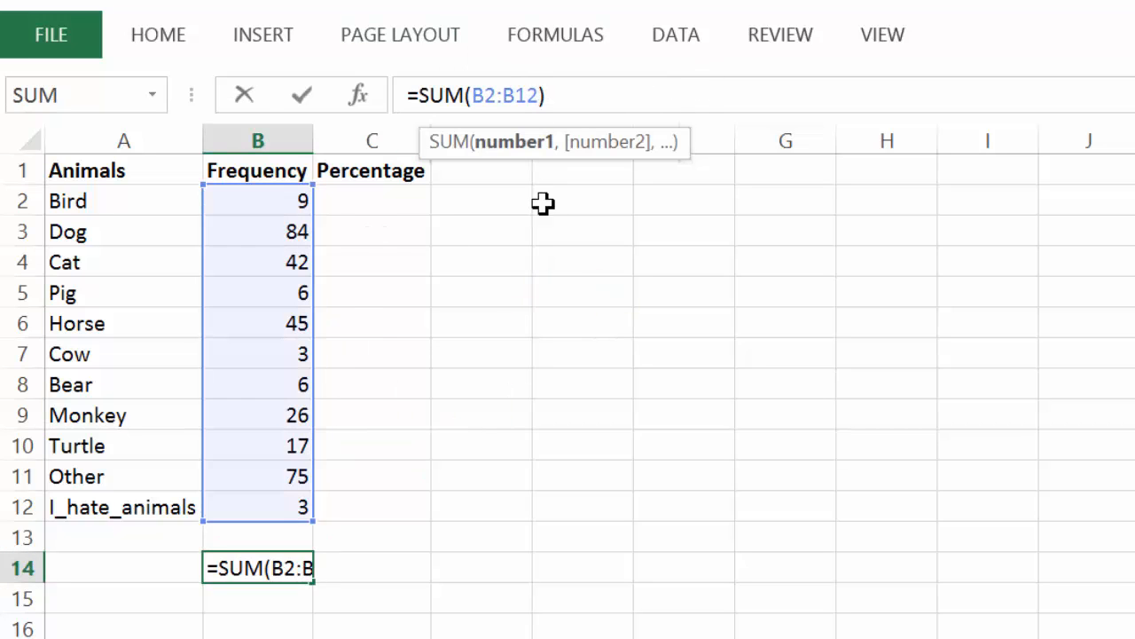
drag(537, 288, 544, 396)
click(320, 559)
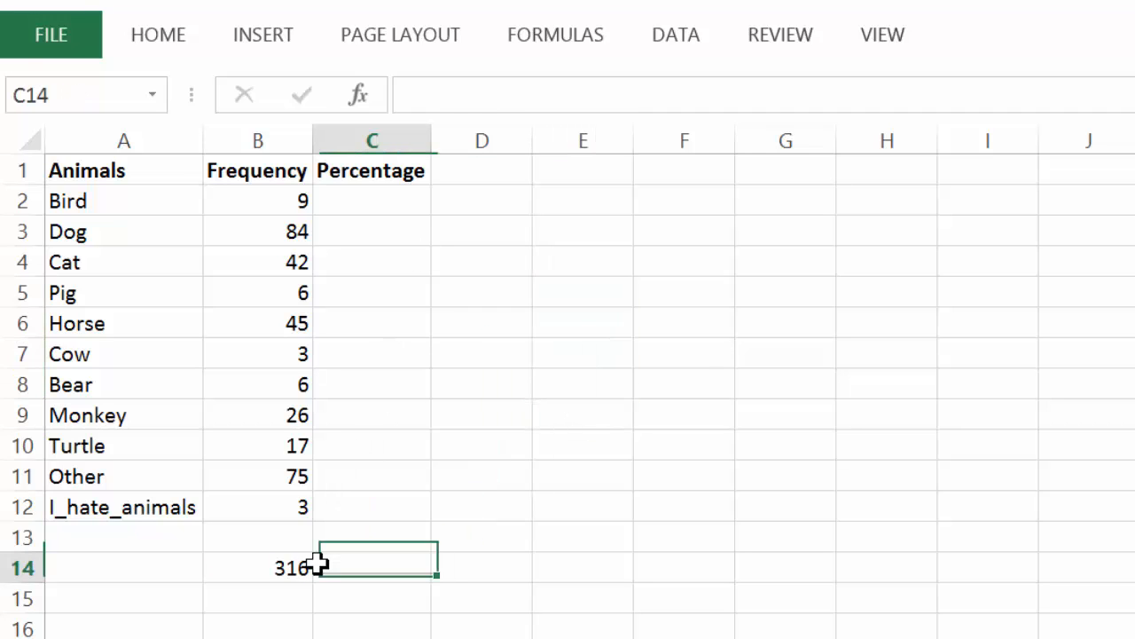
click(299, 565)
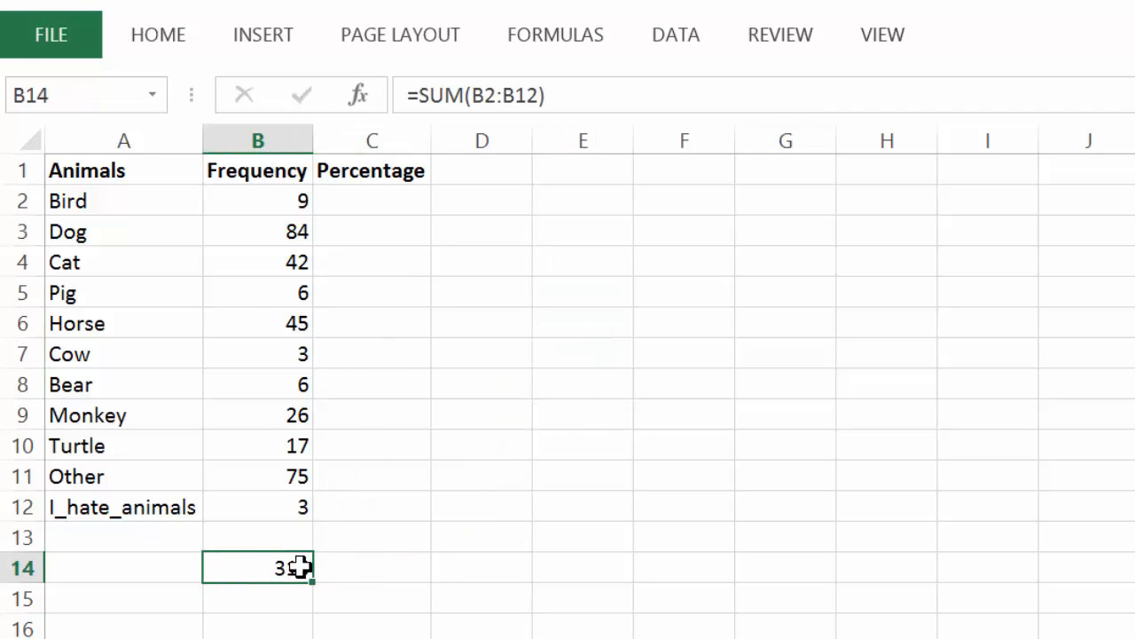
click(519, 91)
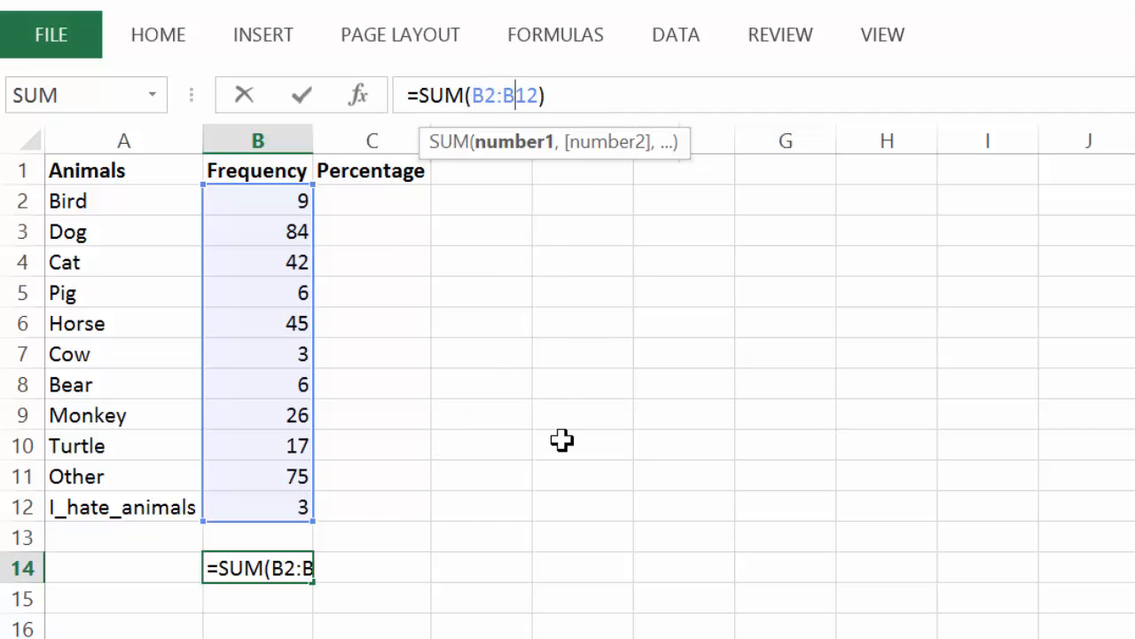
key(ctrl+Return)
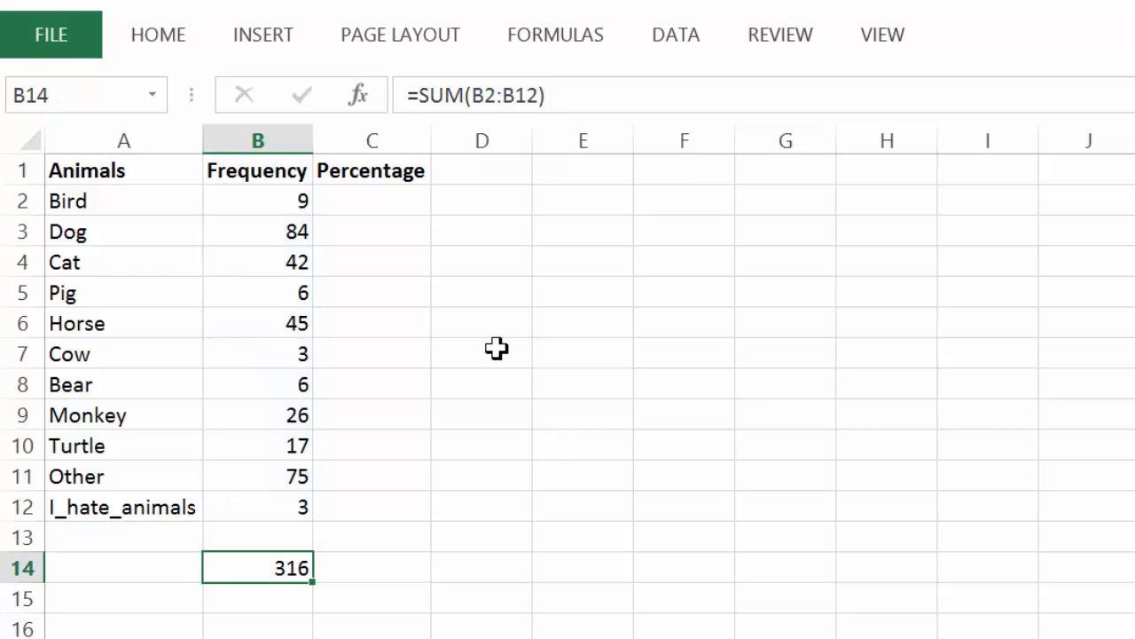
click(468, 299)
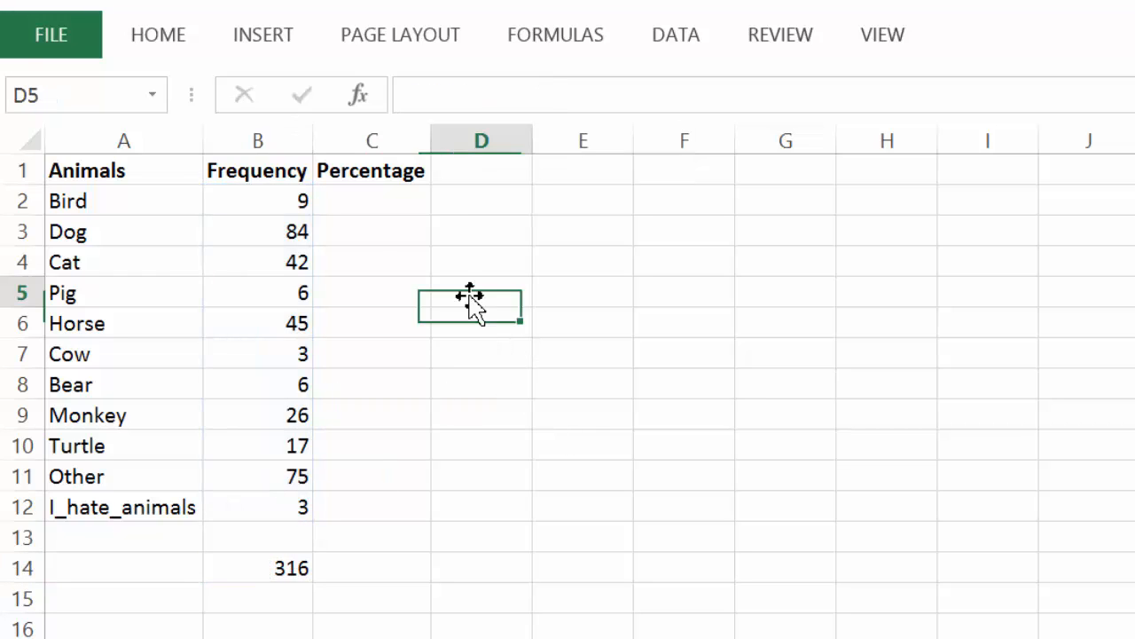
- Enter the percentage formulas =9/316 for Bird in C2 and =84/316 for Dog in C3
click(396, 206)
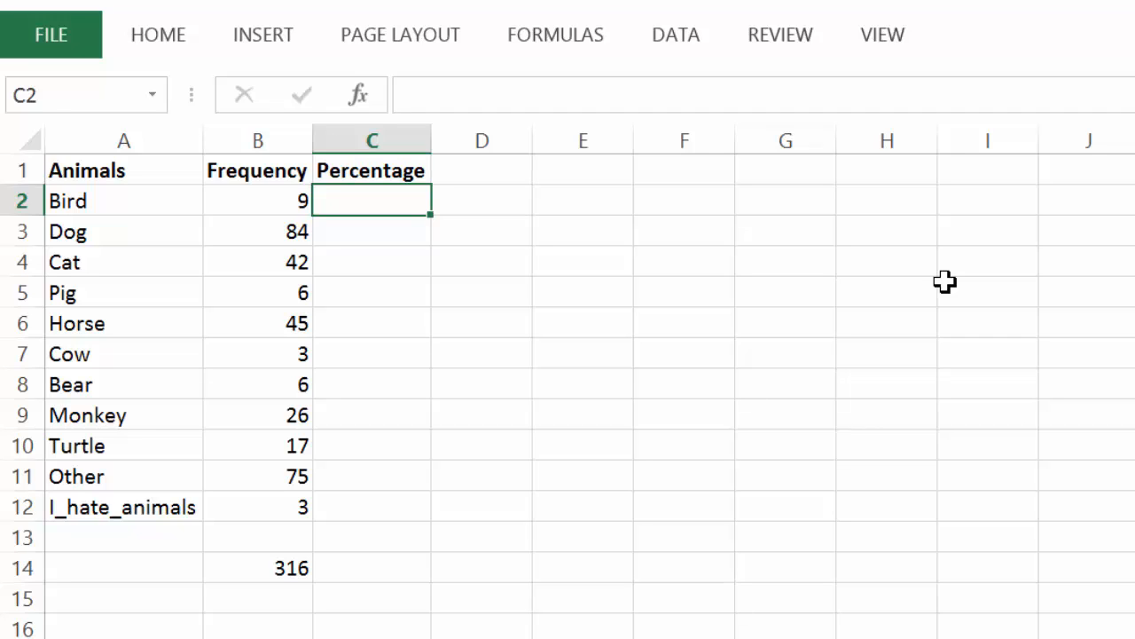
text(=9/316)
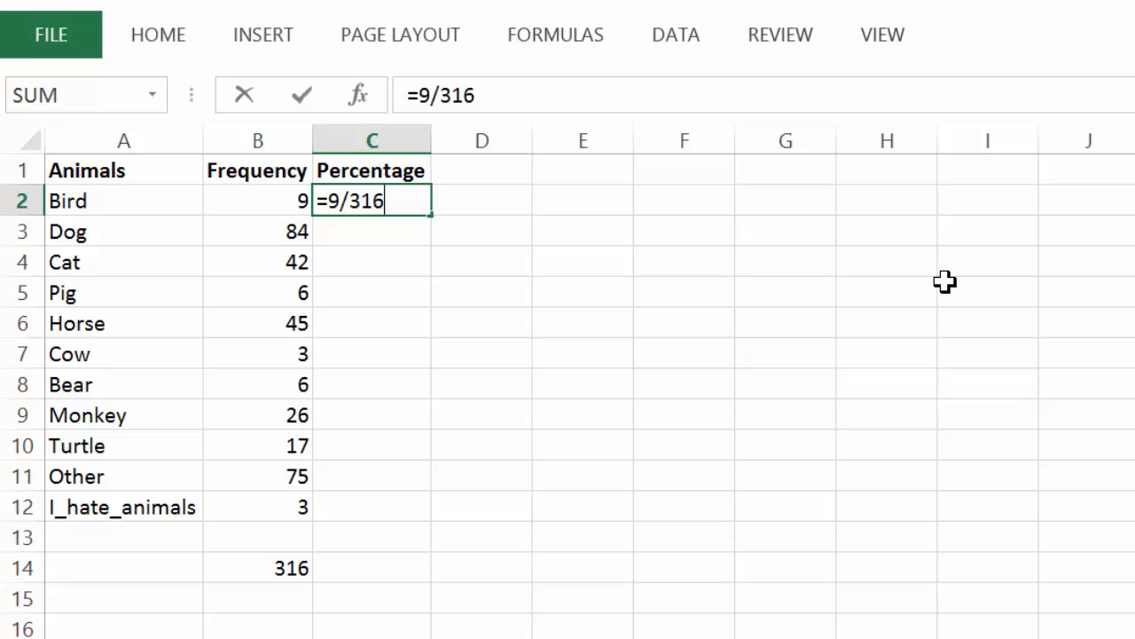
key(Return)
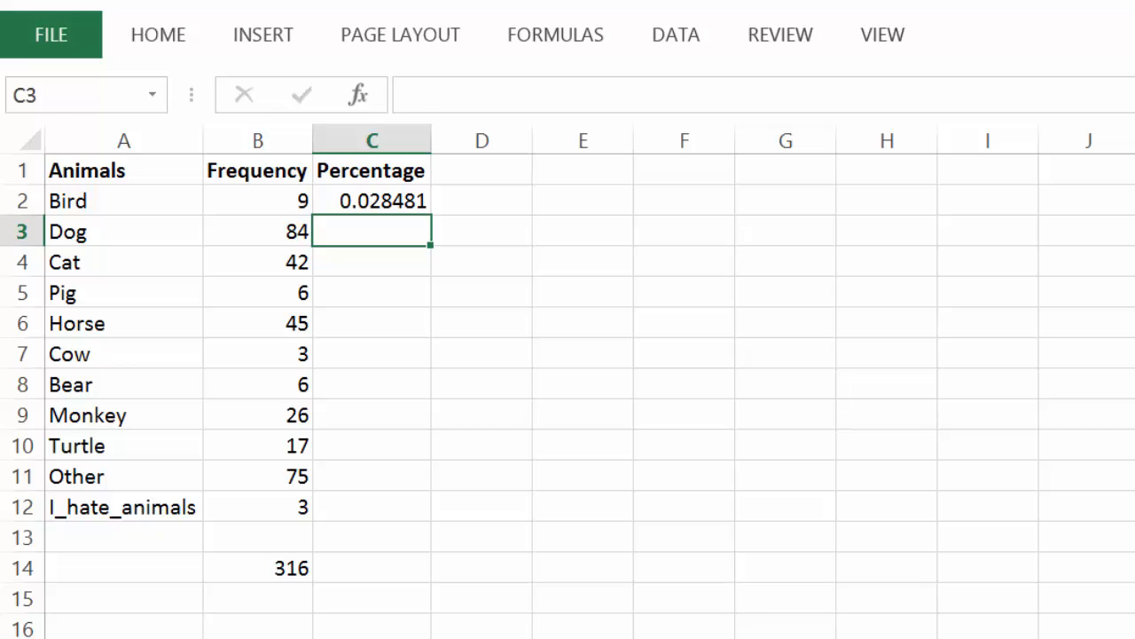
text(=84/316)
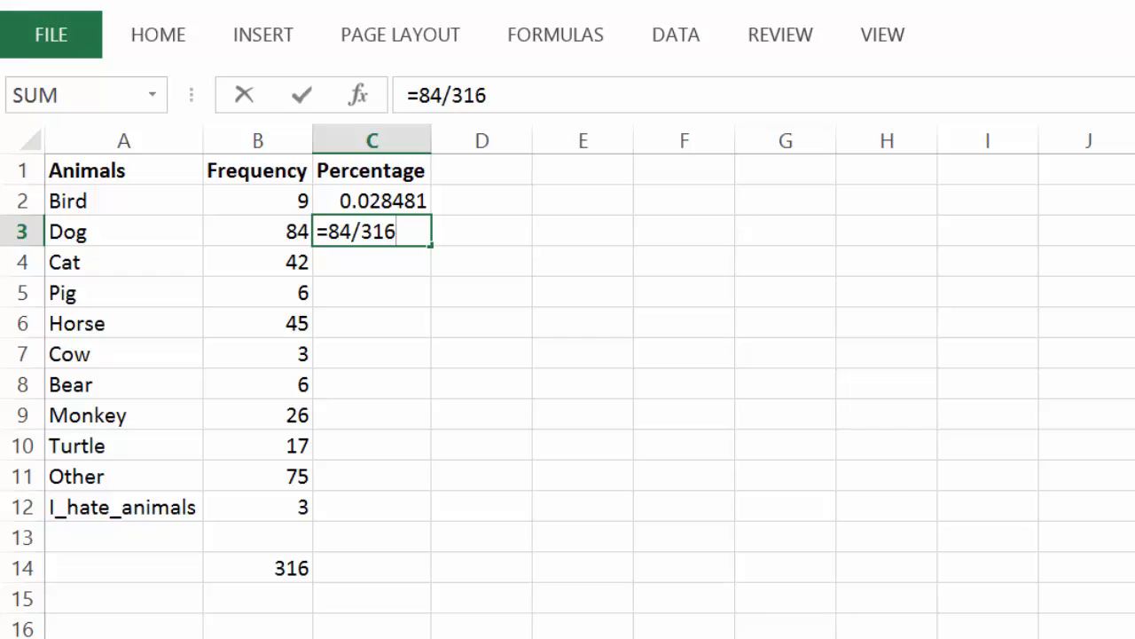
key(Return)
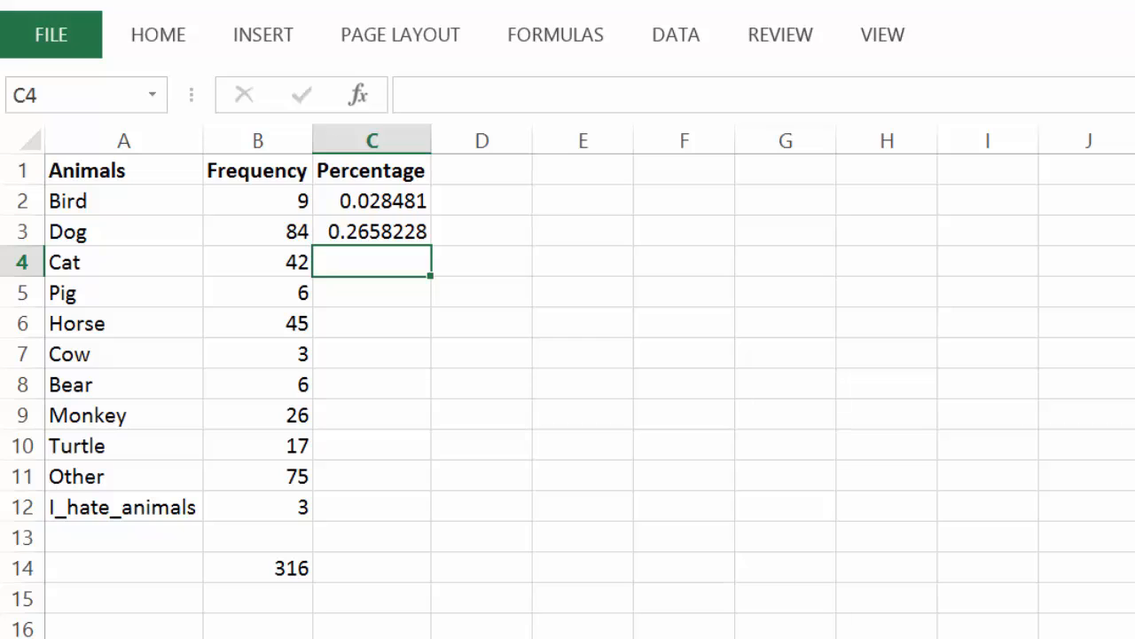
- Clear the Bird and Dog percentage formulas from cells C2 and C3
click(365, 203)
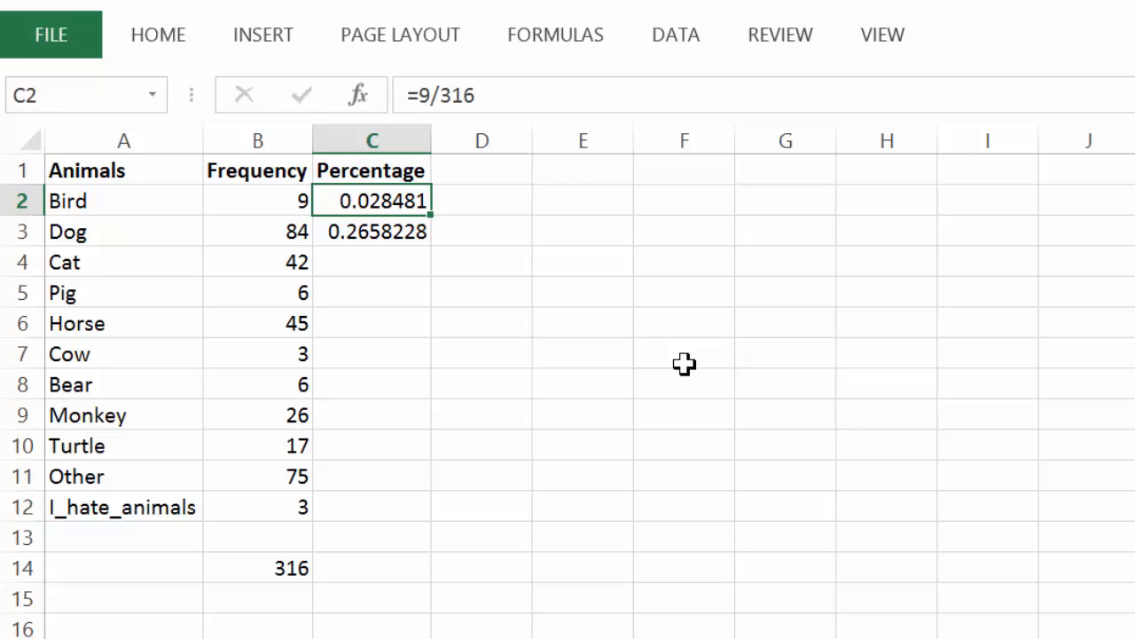
text(=)
key(Escape)
key(Delete)
click(385, 240)
key(Delete)
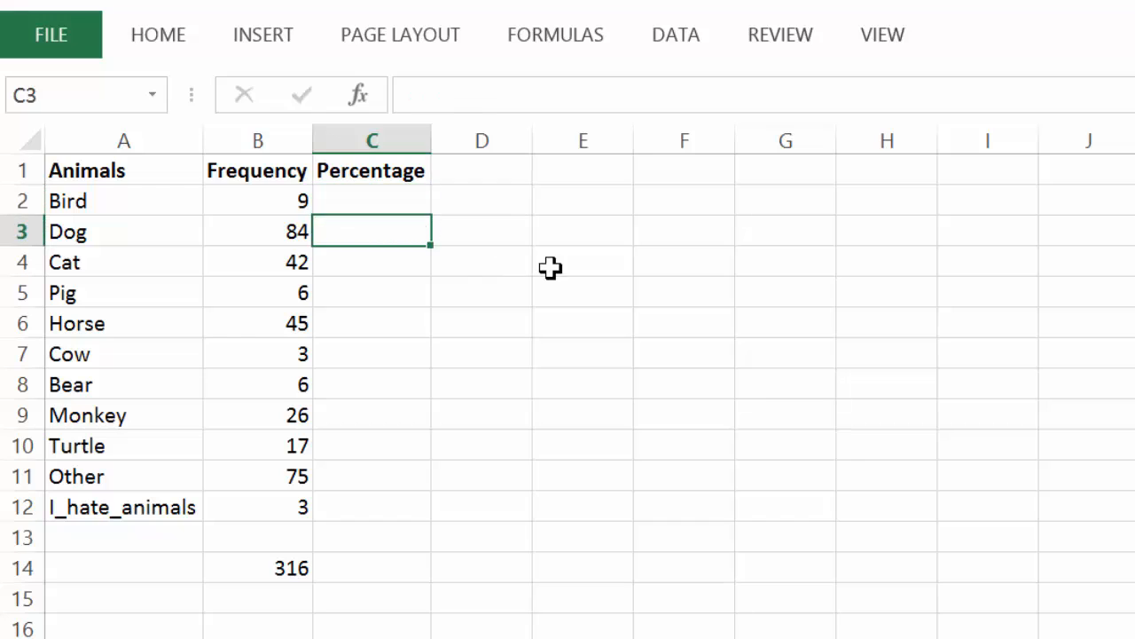
click(550, 267)
- Enter the formula =B2/316 in C2, using a cell reference for Bird's frequency
click(393, 210)
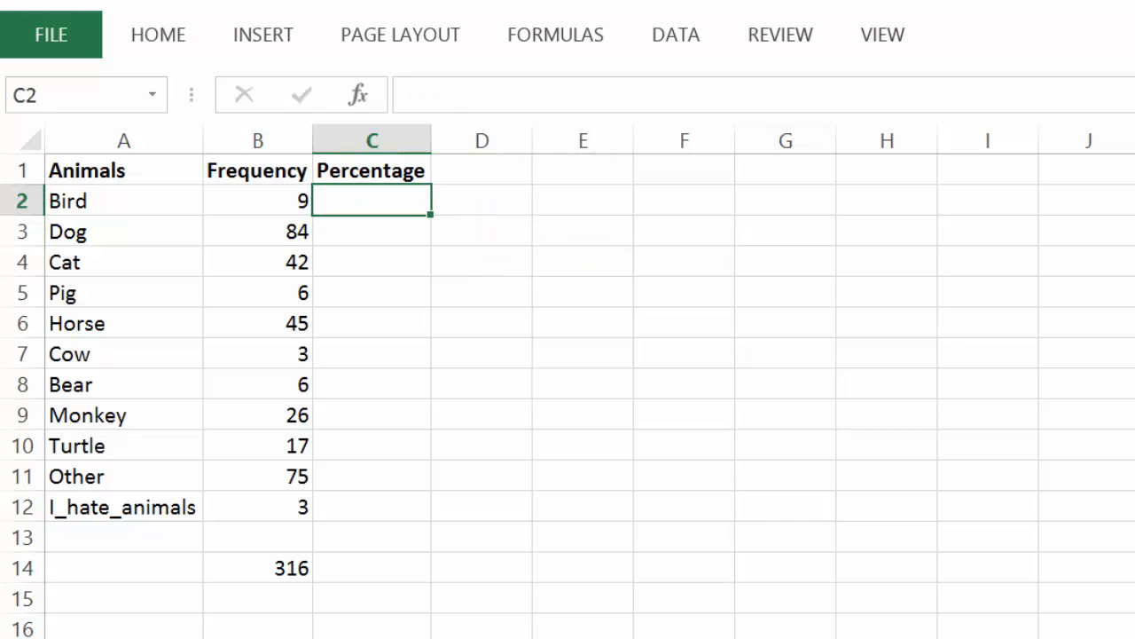
text(=)
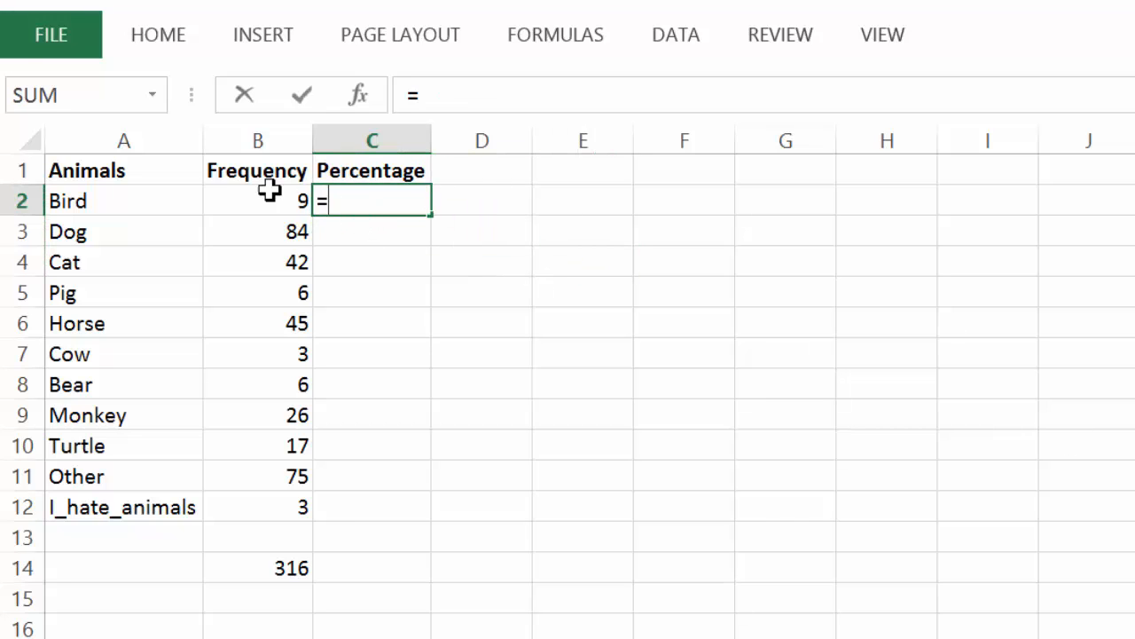
click(243, 205)
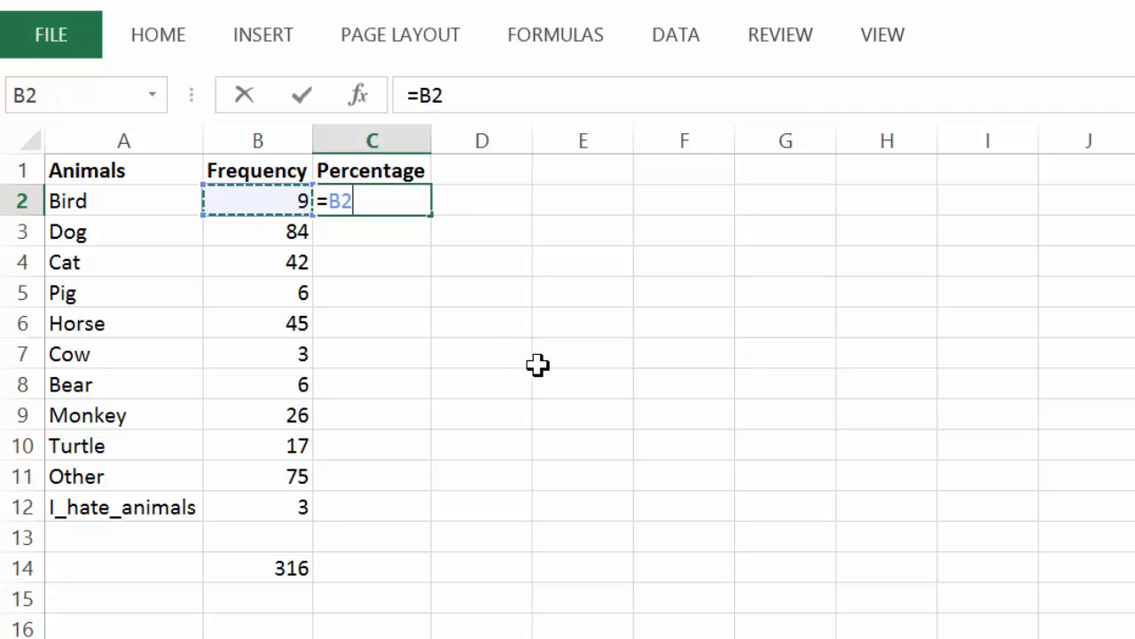
text(/316)
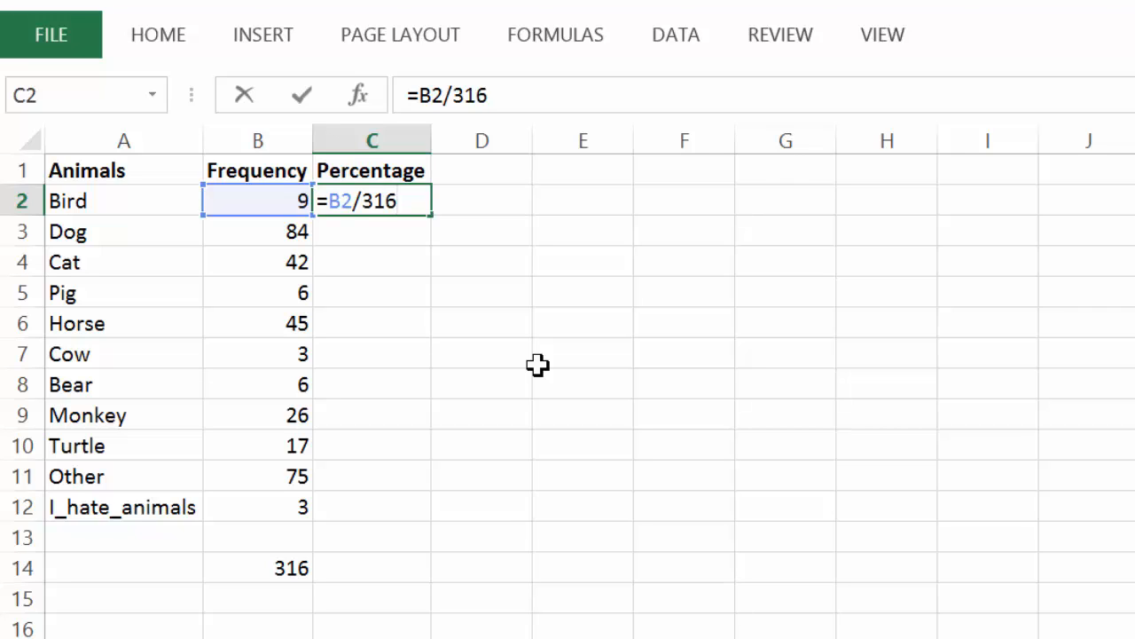
key(Return)
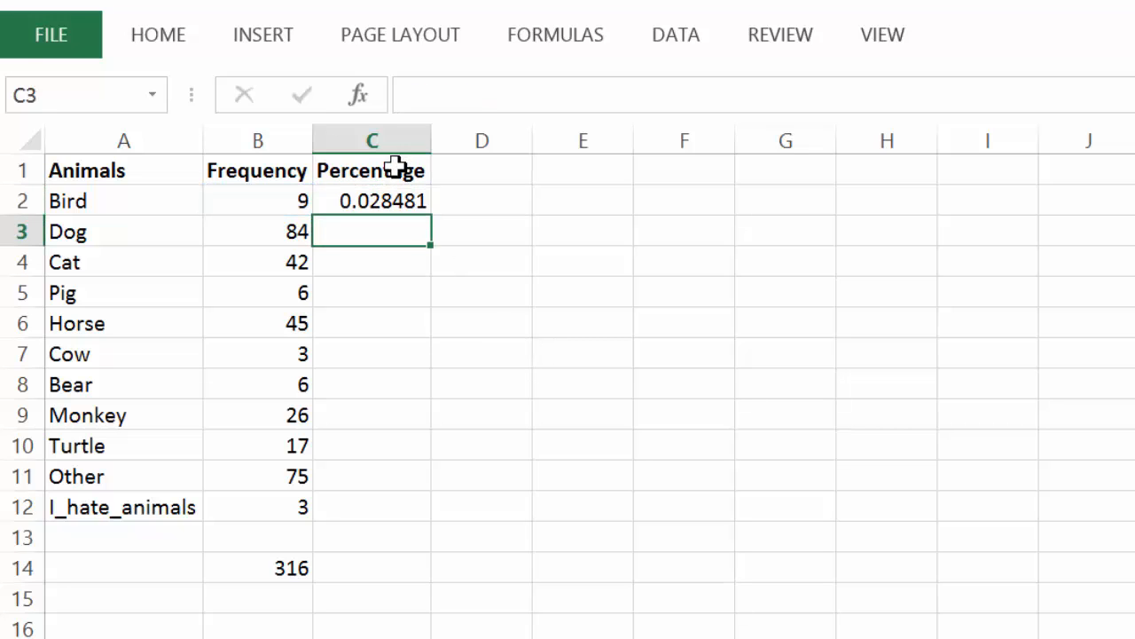
- Copy the formula =B2/316 from C2 down through C12 to calculate the percentage for every animal
click(380, 197)
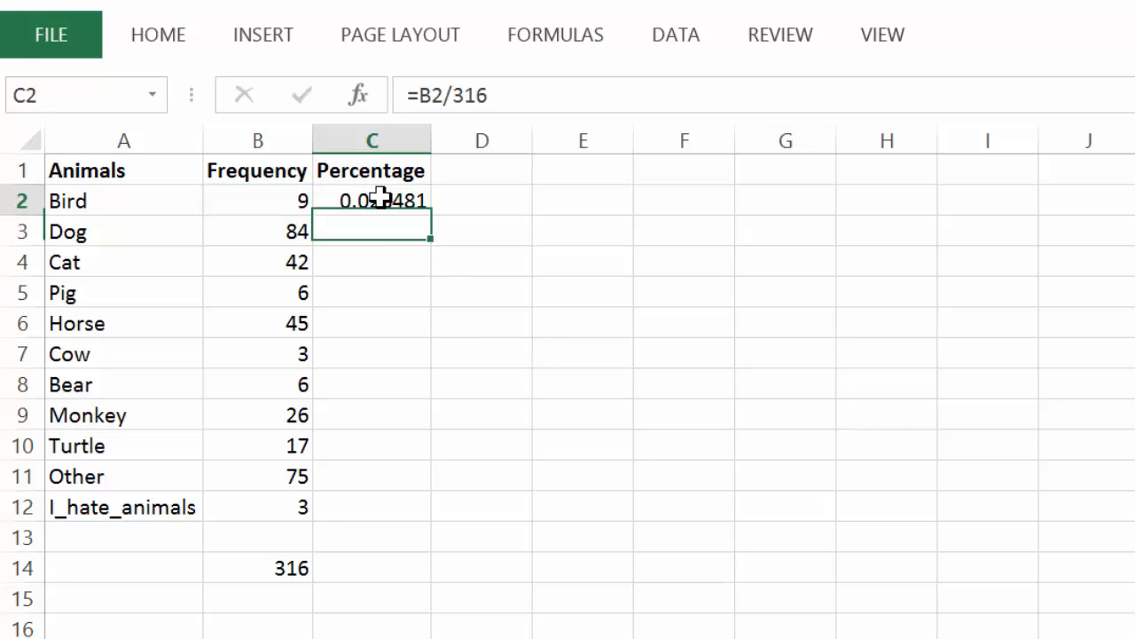
click(534, 95)
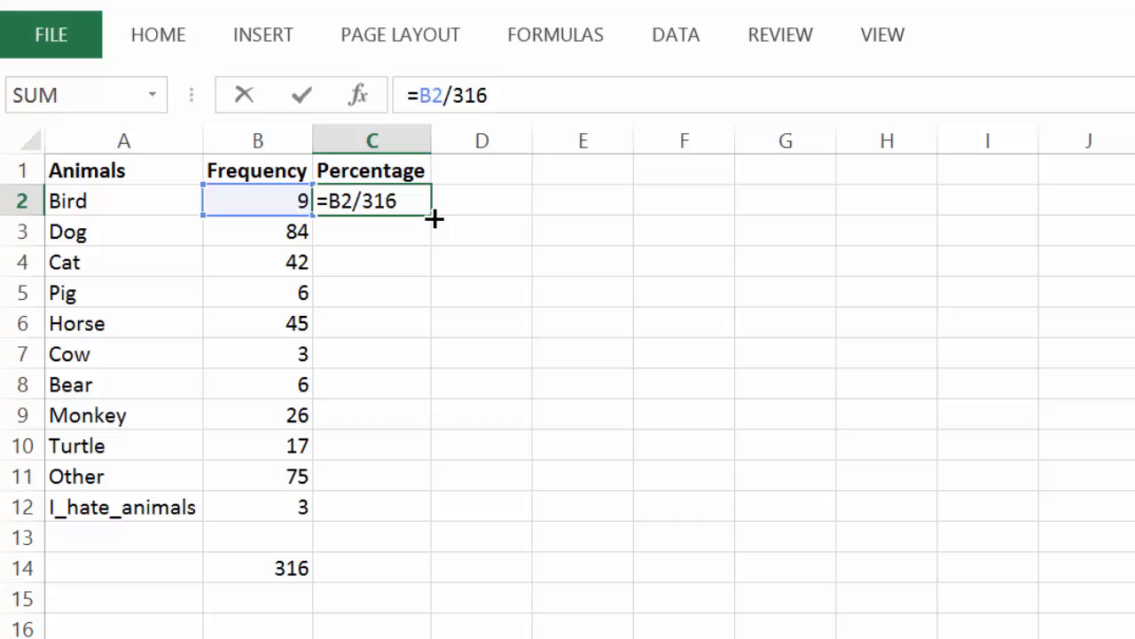
key(ctrl+Return)
drag(434, 218, 424, 521)
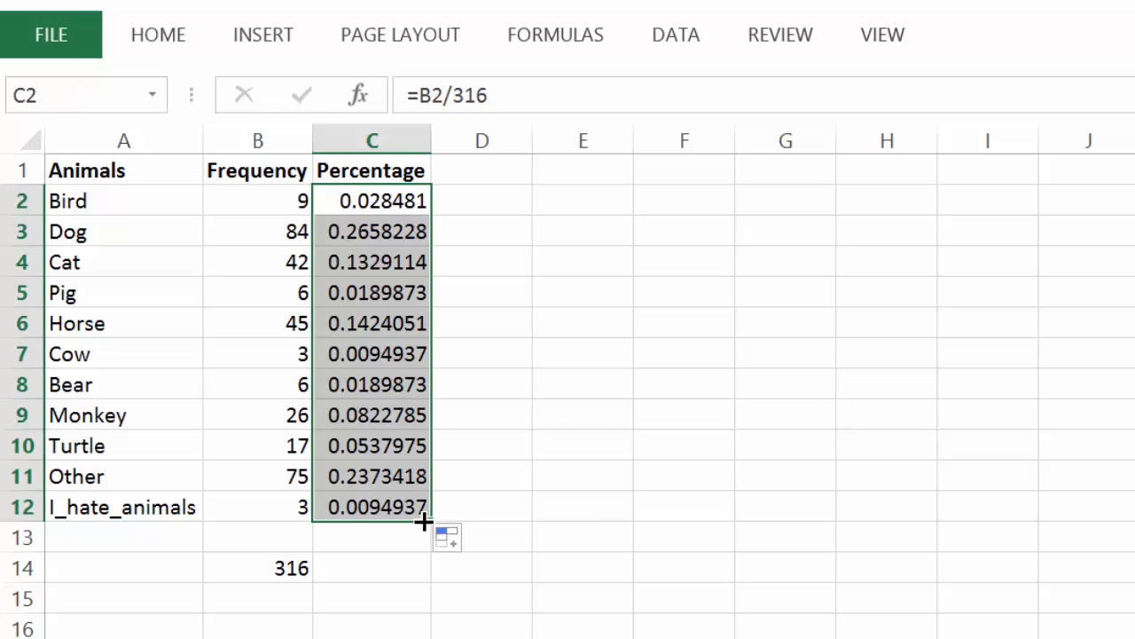
click(522, 346)
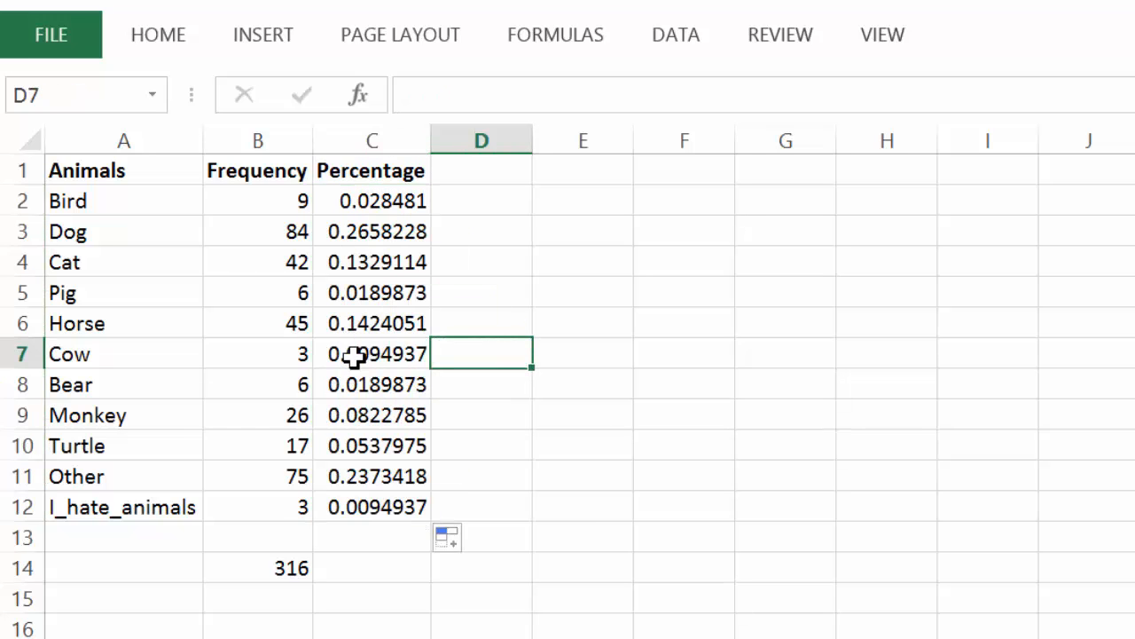
- Examine the copied percentage formulas for Horse in C6 and Turtle in C10 and the frequency cells they reference
click(355, 324)
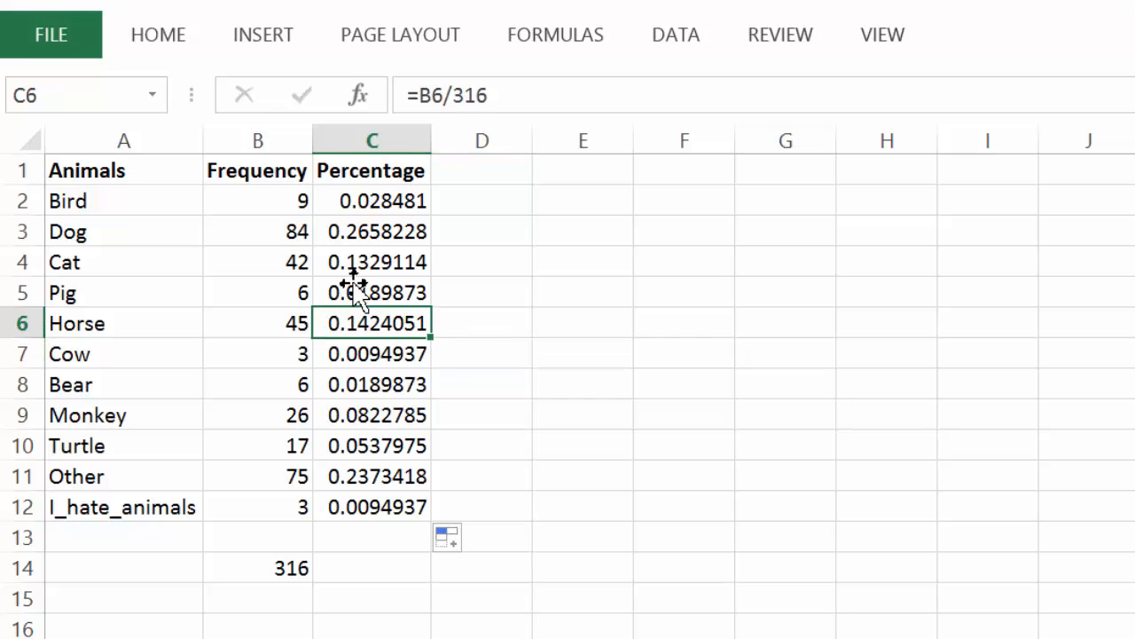
click(499, 84)
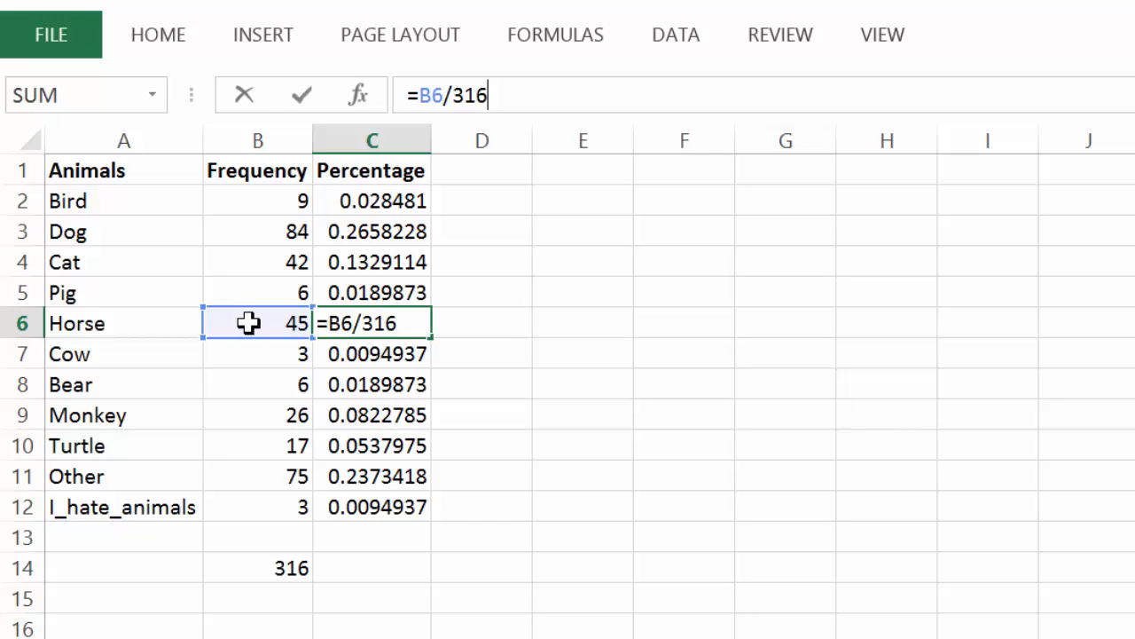
click(553, 349)
click(352, 436)
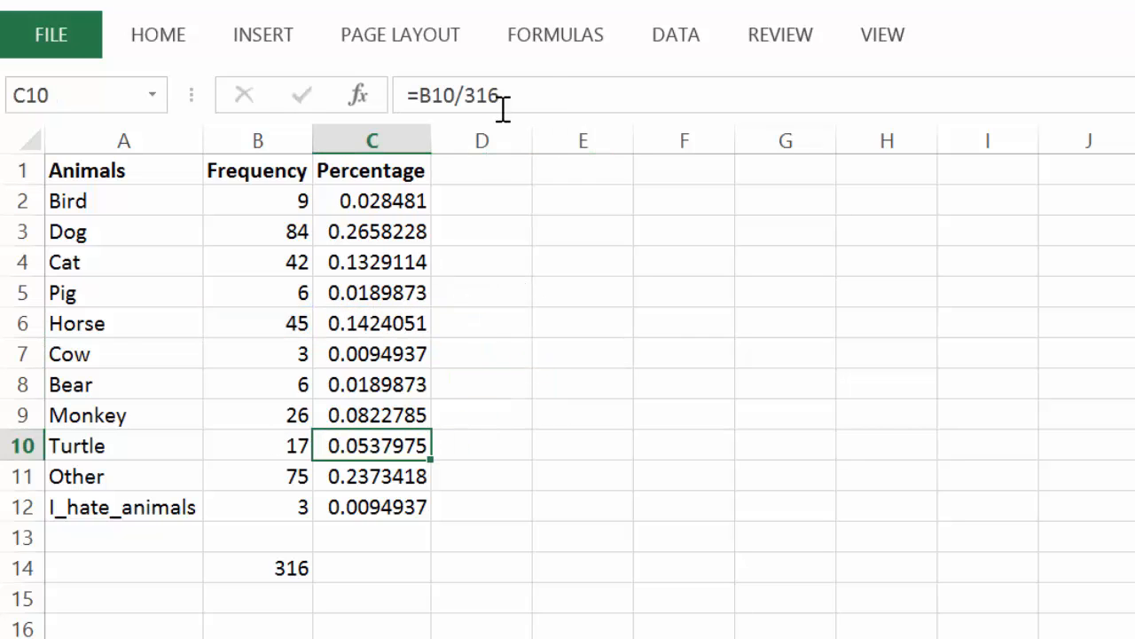
click(547, 95)
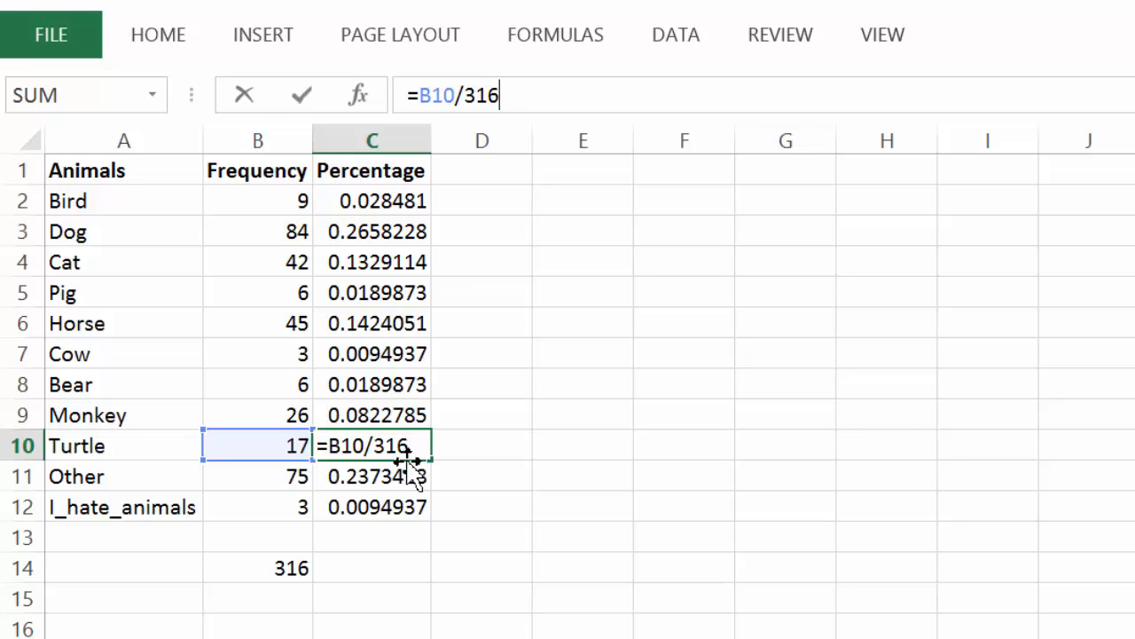
click(524, 425)
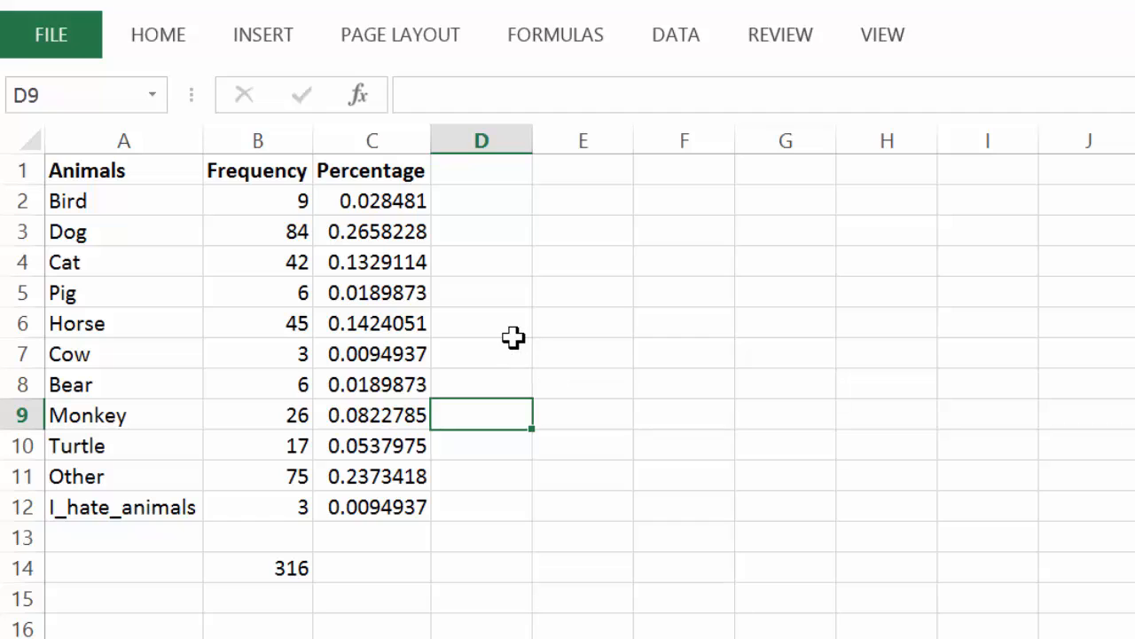
- Compare the cell references in the percentage formulas of C2, C8, C10 and C12 without editing them
click(393, 197)
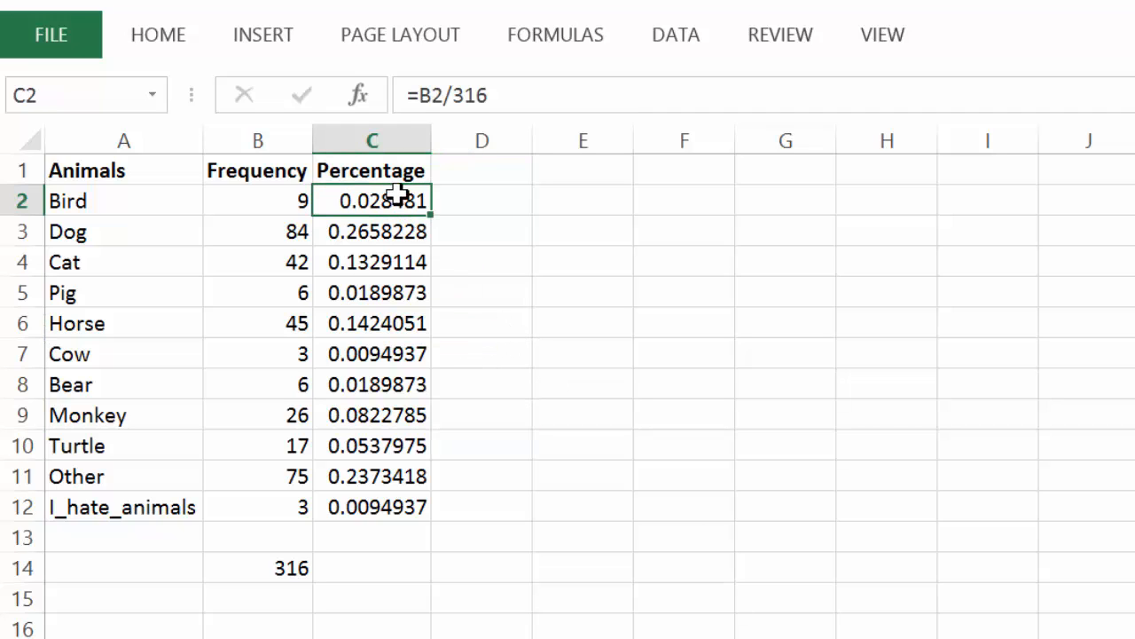
click(438, 92)
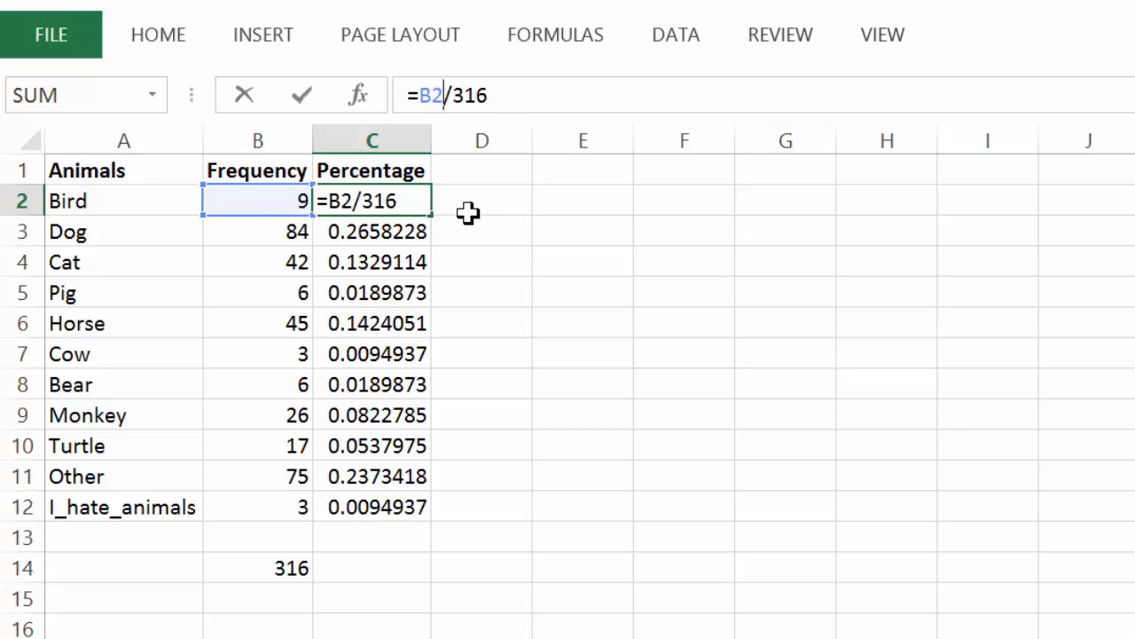
click(330, 388)
click(527, 97)
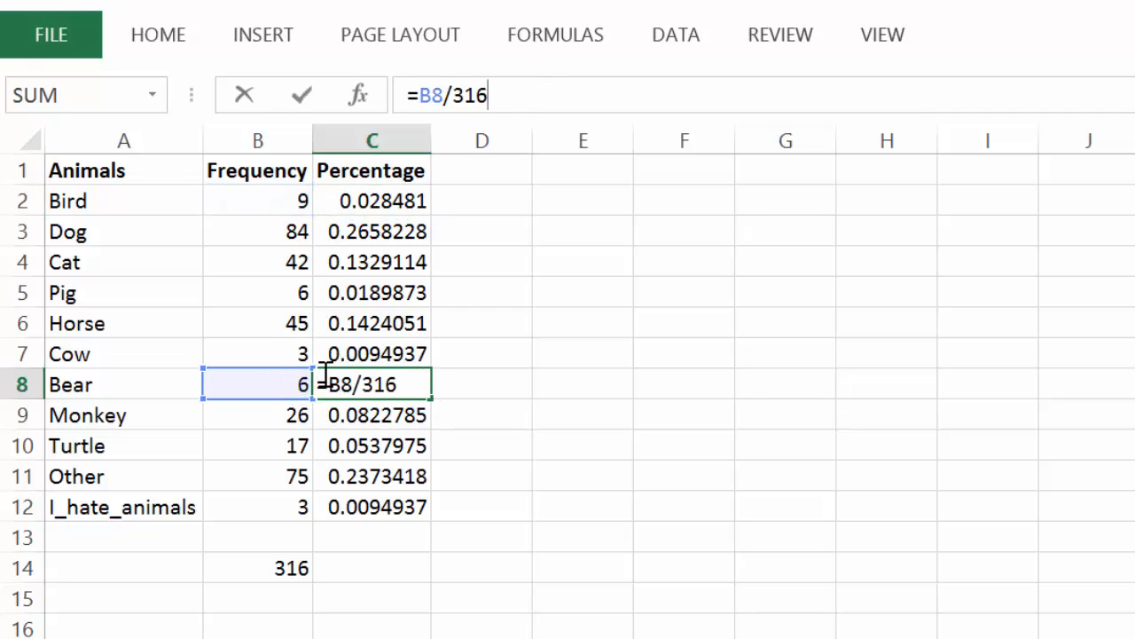
click(370, 446)
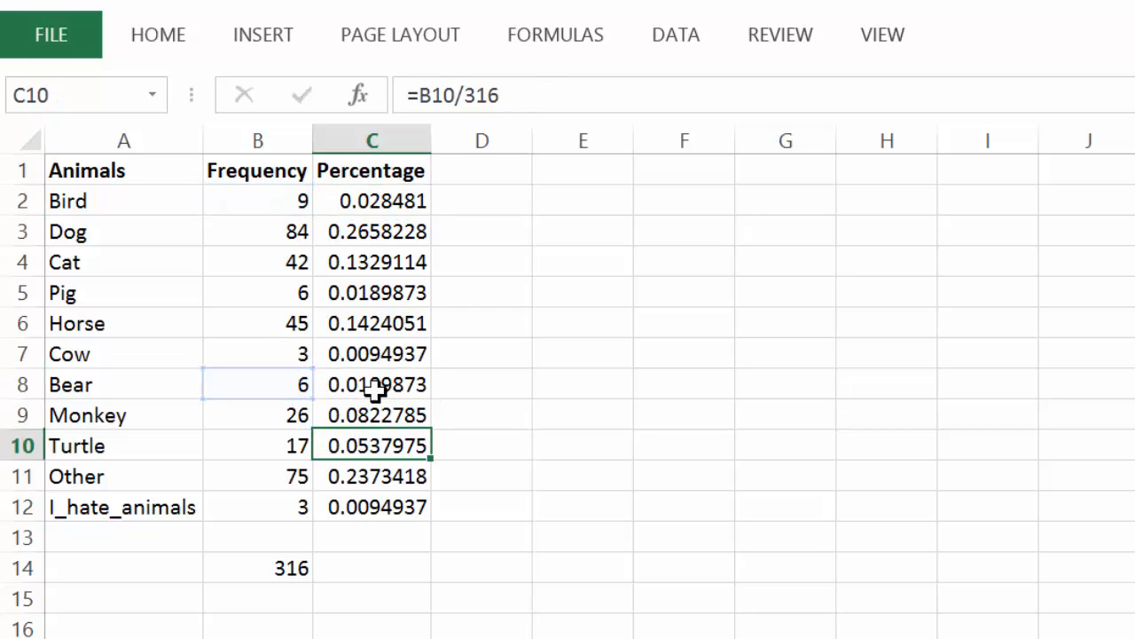
click(550, 91)
click(415, 506)
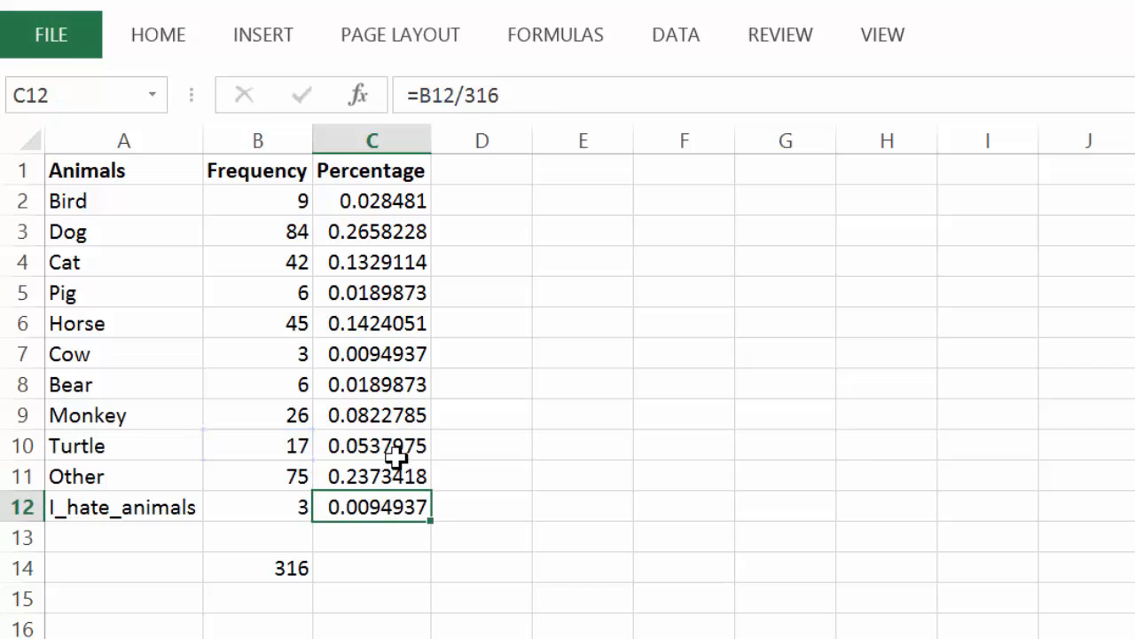
click(540, 94)
click(547, 368)
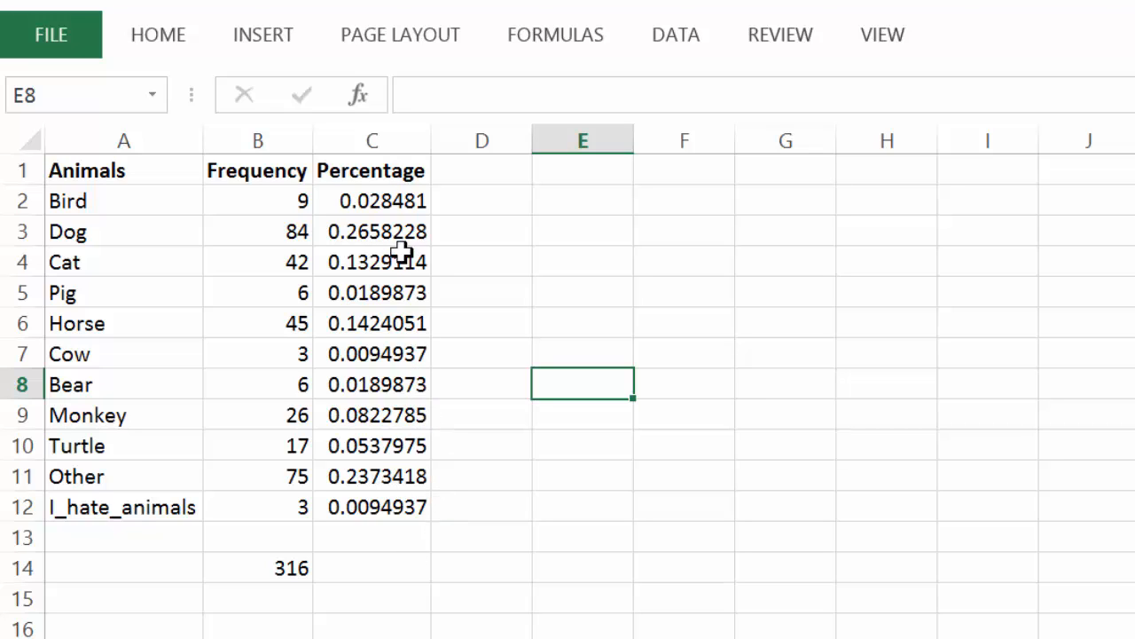
- Format the whole Percentage column C with the percent number style
click(373, 129)
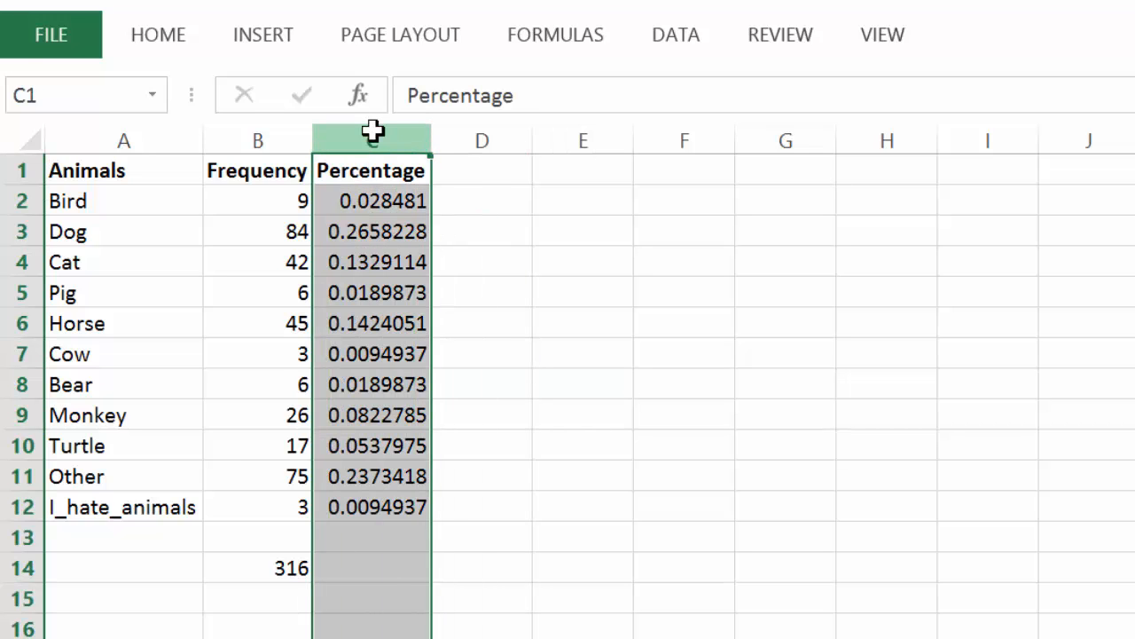
click(158, 40)
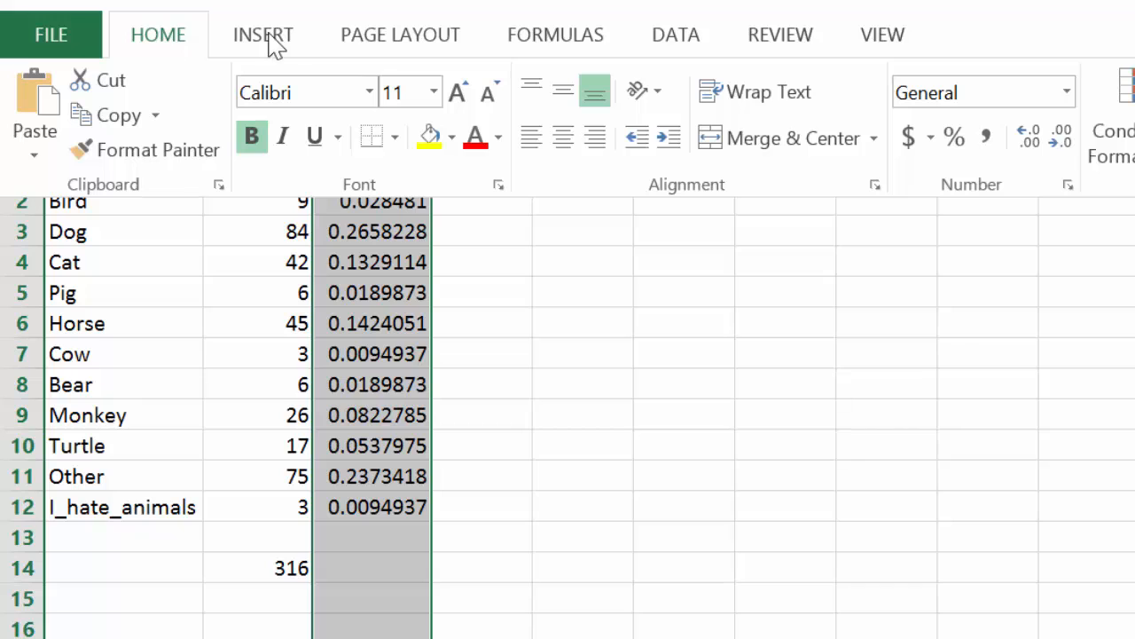
click(956, 147)
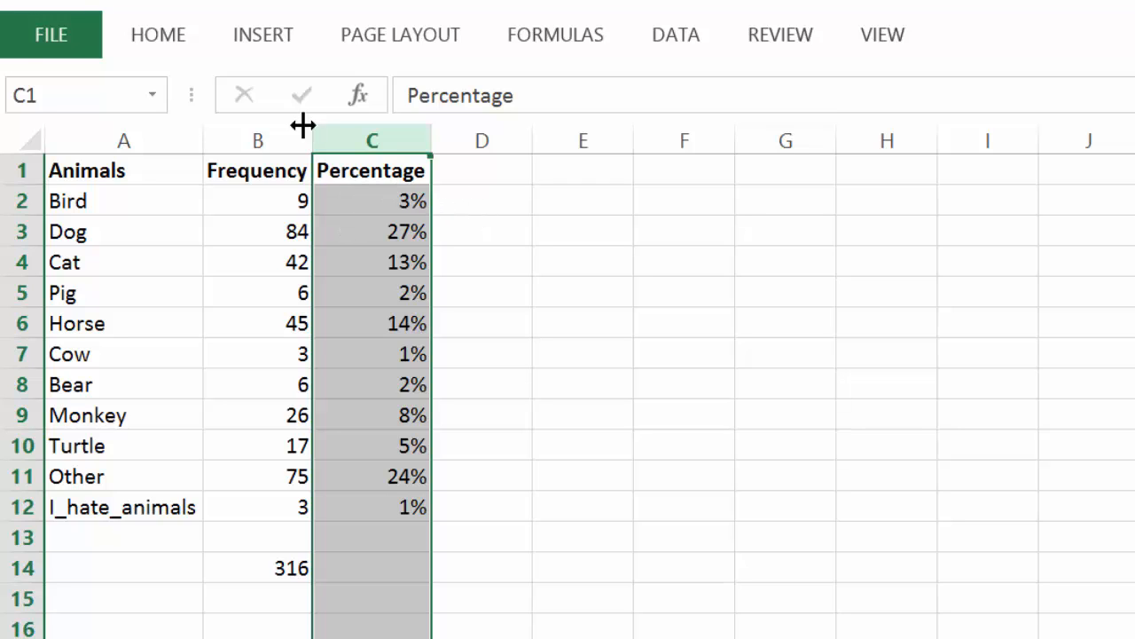
- Increase the decimal places of the percentages in column C to 14
click(173, 40)
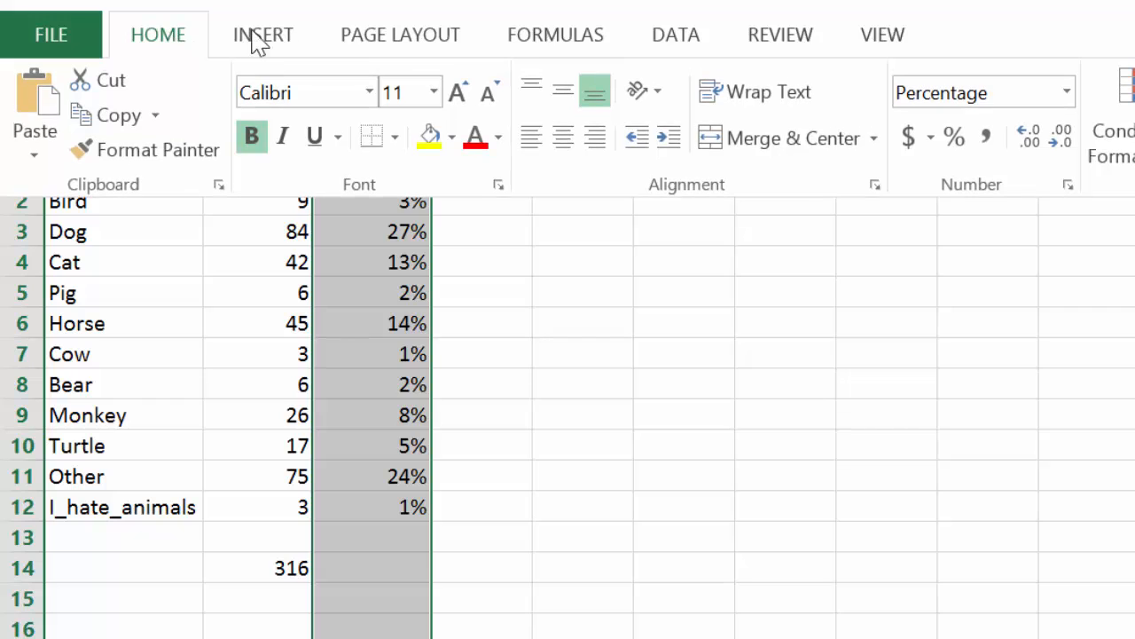
click(1068, 146)
click(1034, 145)
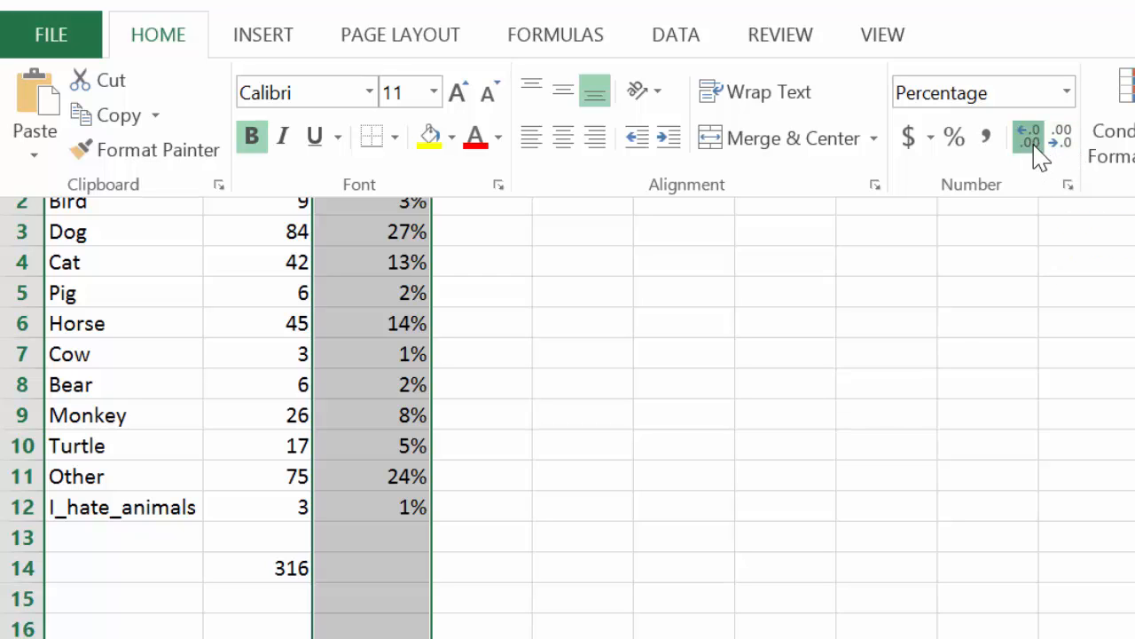
click(1029, 137)
click(1029, 138)
click(1029, 137)
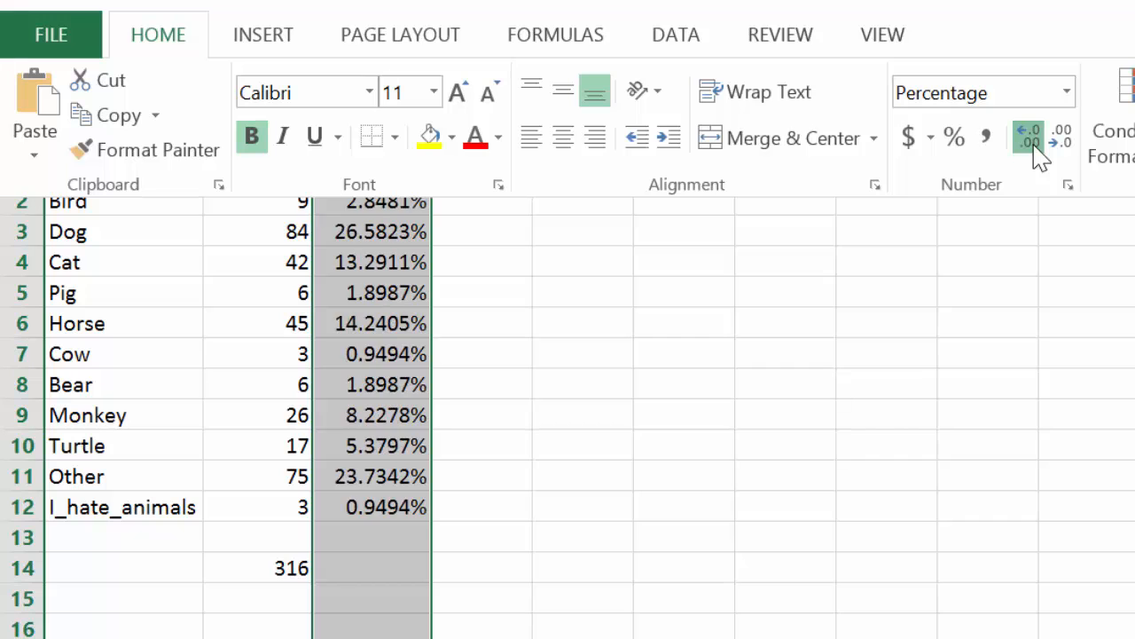
click(1029, 138)
click(1028, 137)
click(1029, 138)
click(1029, 138)
click(1034, 146)
click(1034, 147)
click(1034, 146)
click(1034, 146)
click(1034, 146)
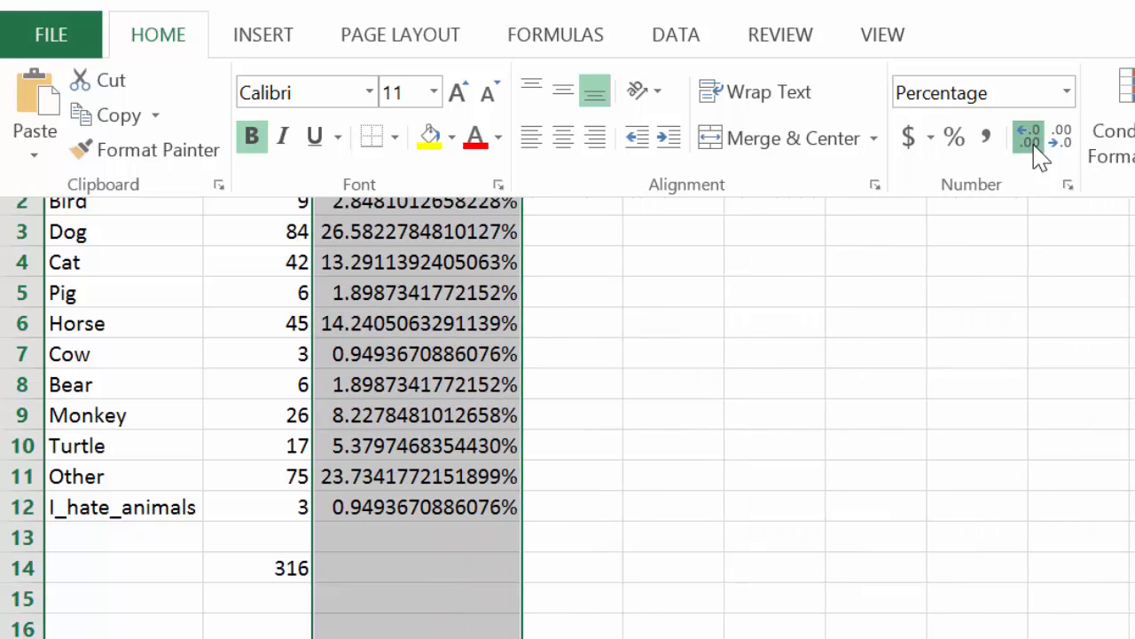
click(1034, 146)
- Reduce the percentages in column C to one decimal place and collapse the ribbon
triple_click(1068, 148)
double_click(1068, 148)
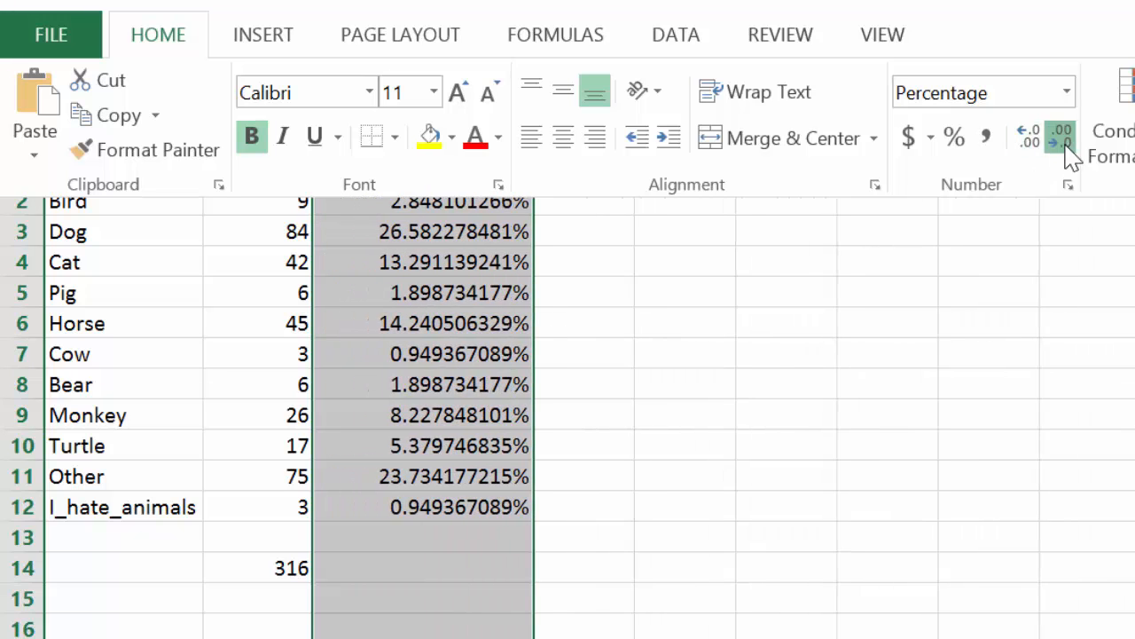
triple_click(1068, 148)
double_click(1068, 148)
triple_click(1069, 148)
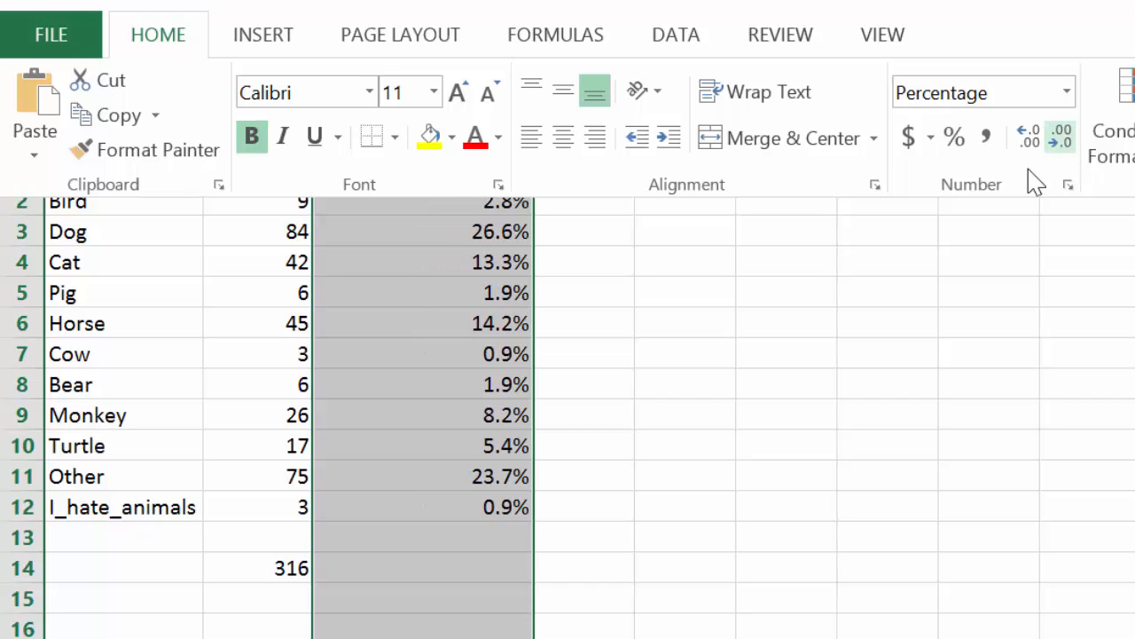
key(ctrl+F1)
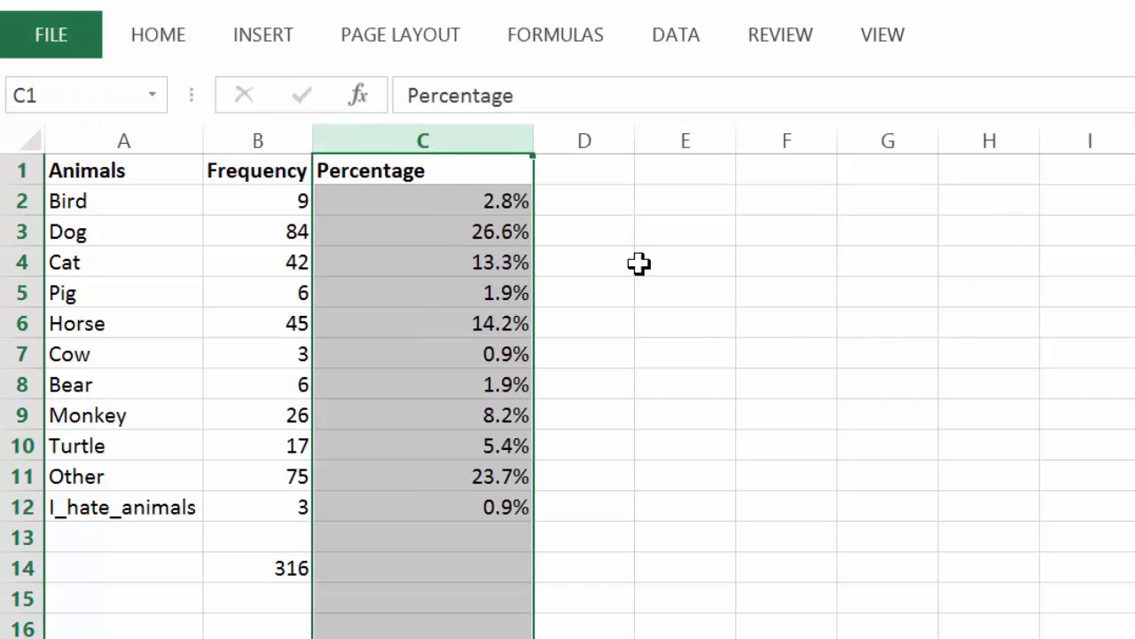